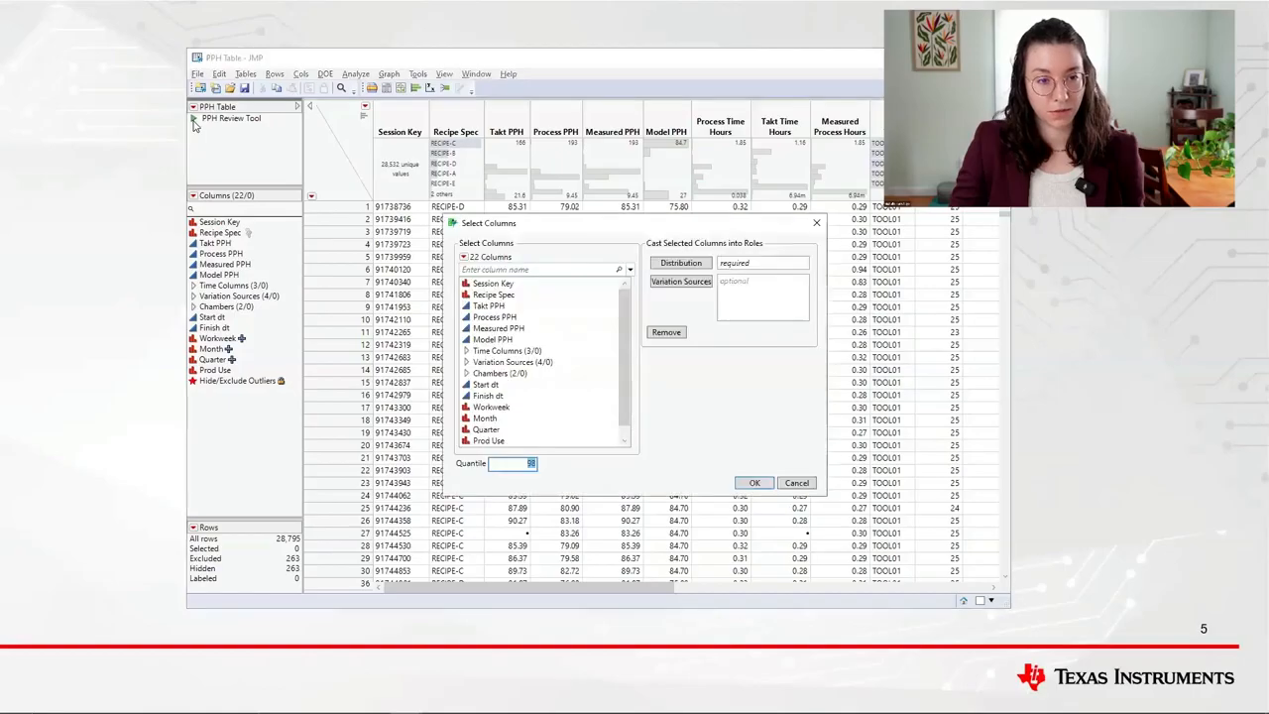
- Run the PPH report with Takt PPH as the distribution and the Variation Sources group as variation sources, and maximize its window
{"action": "left_click", "coordinate": [514, 307]}
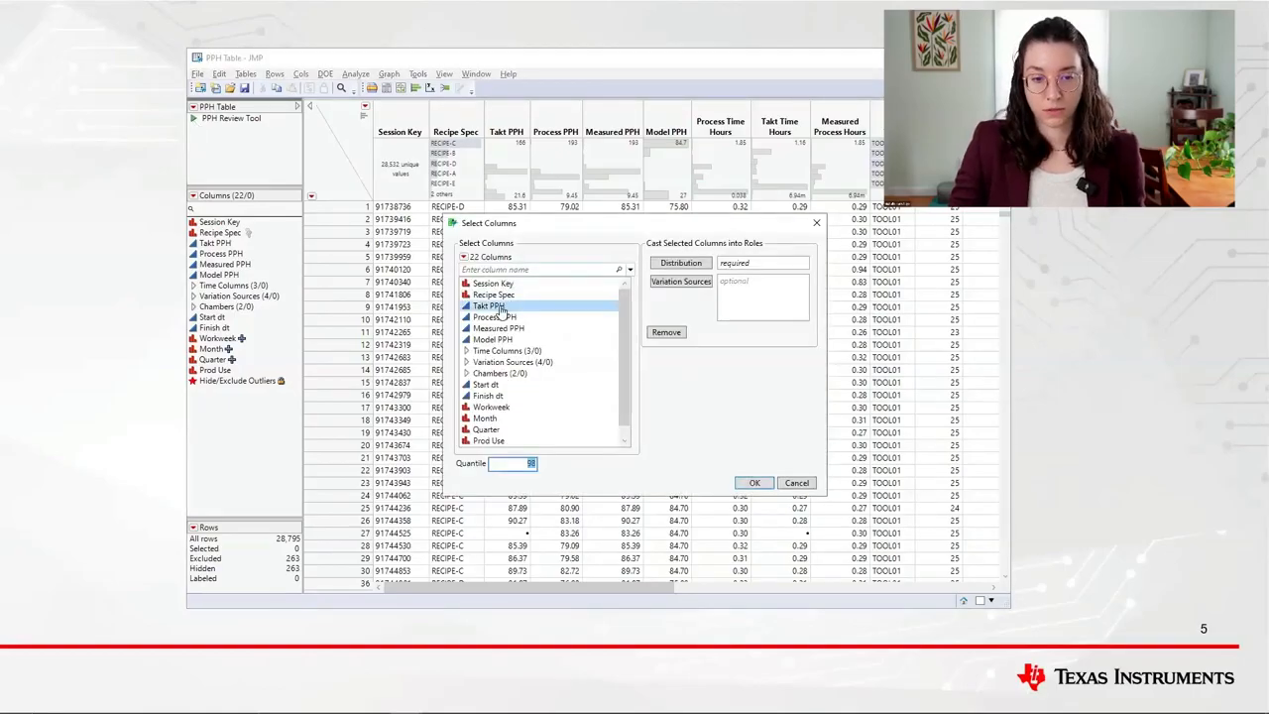
{"action": "left_click", "coordinate": [497, 309]}
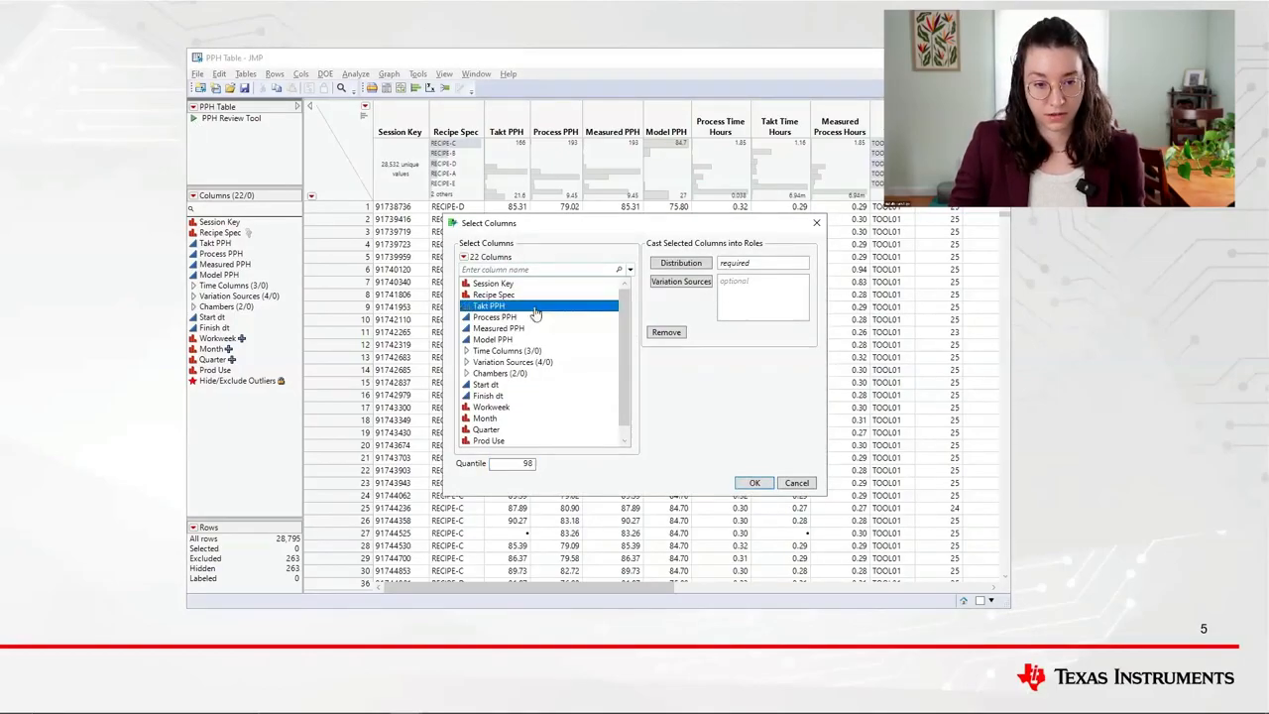
{"action": "left_click", "coordinate": [682, 265]}
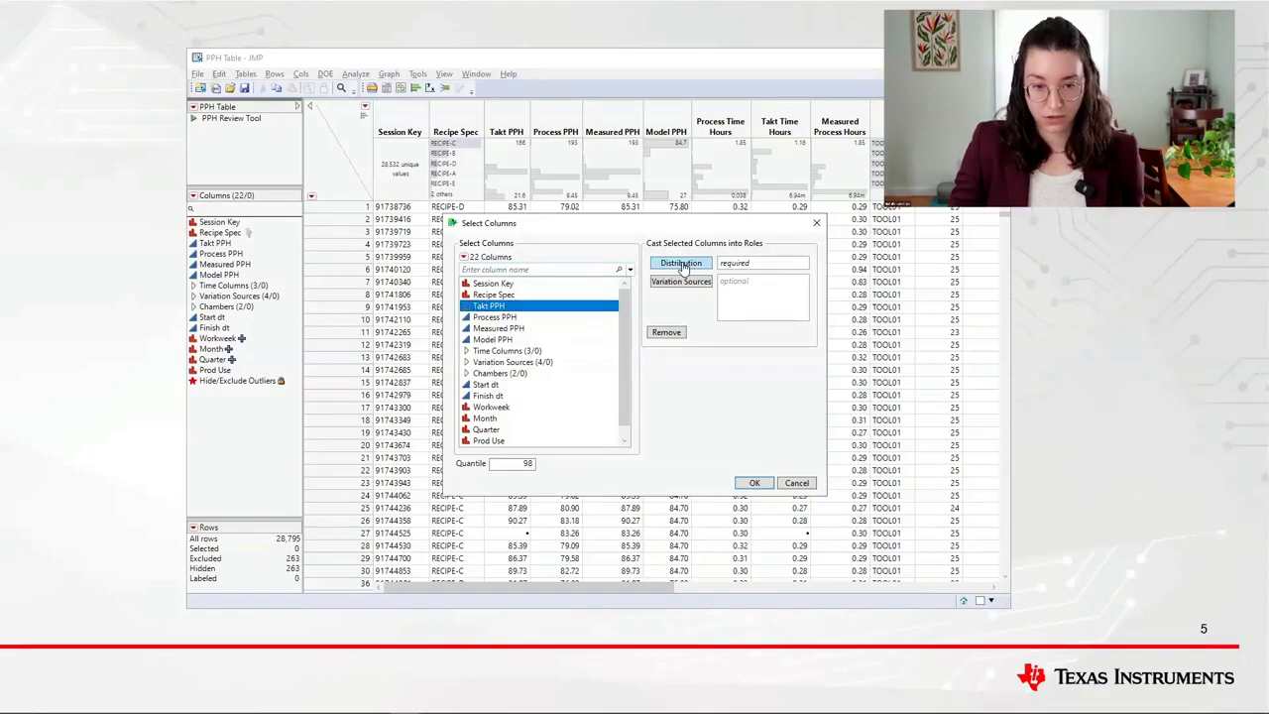
{"action": "left_click", "coordinate": [542, 363]}
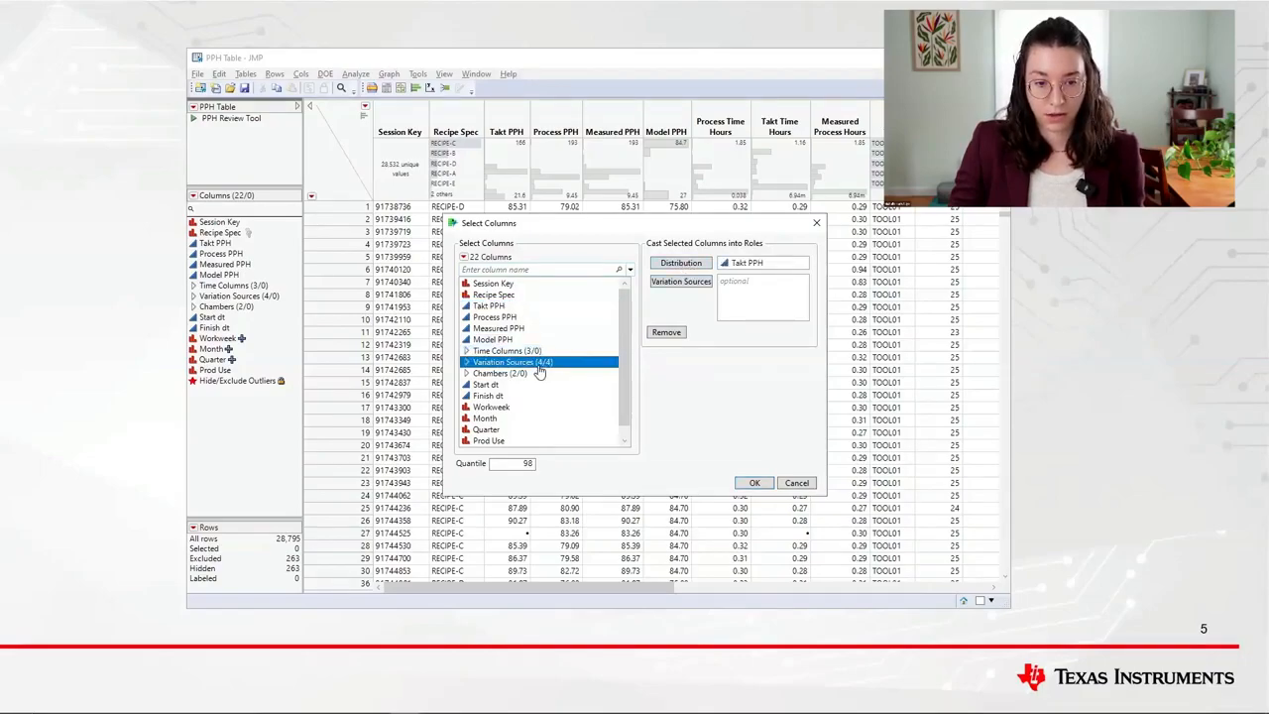
{"action": "left_click", "coordinate": [691, 283]}
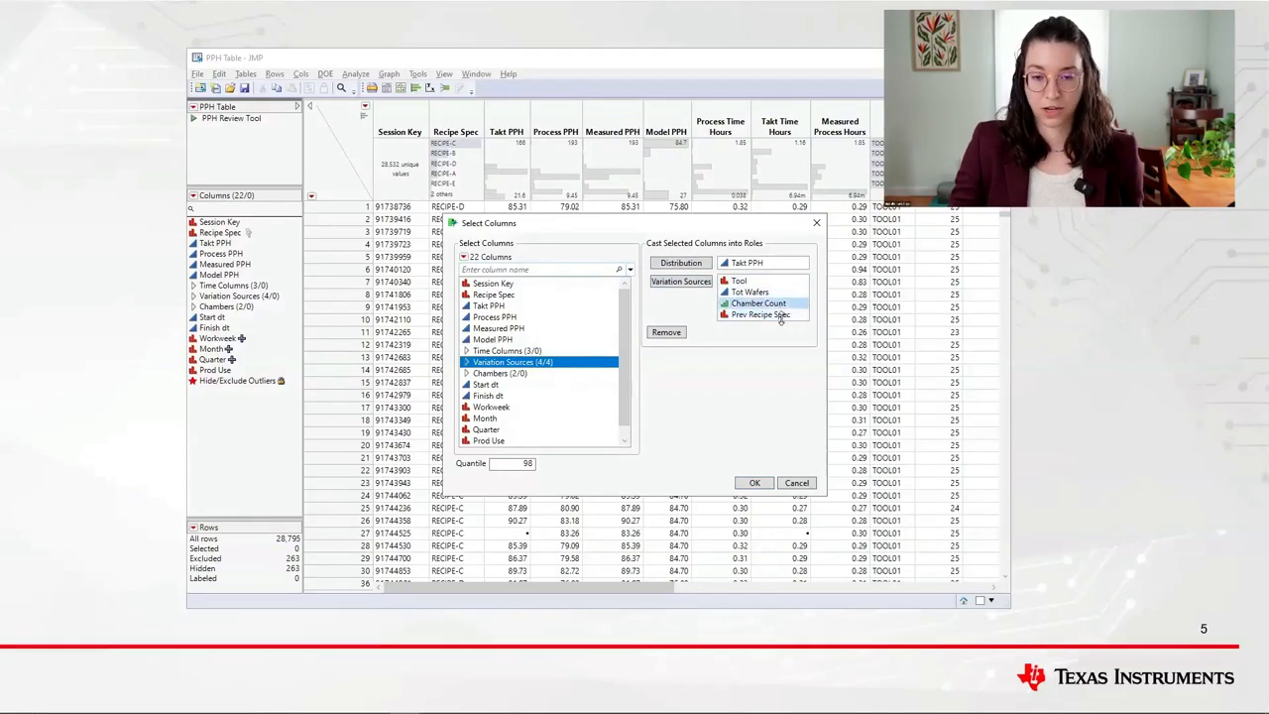
{"action": "left_click", "coordinate": [754, 483]}
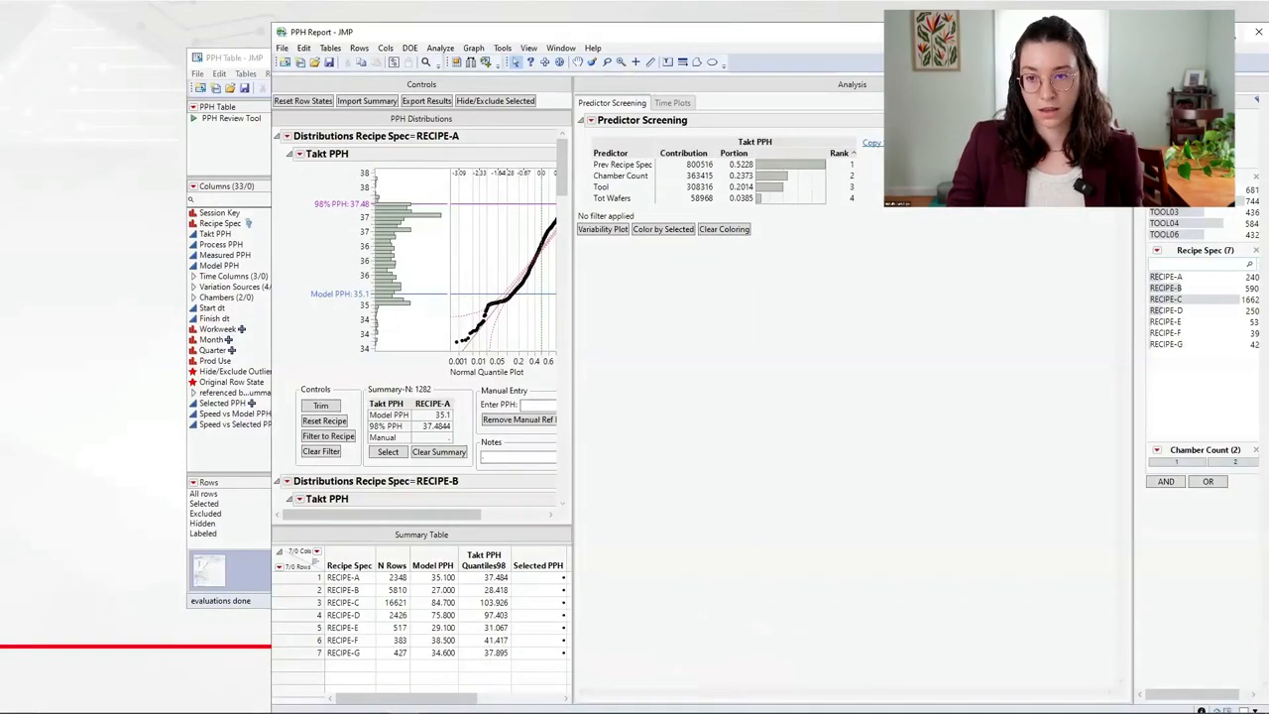
{"action": "left_click", "coordinate": [1230, 31]}
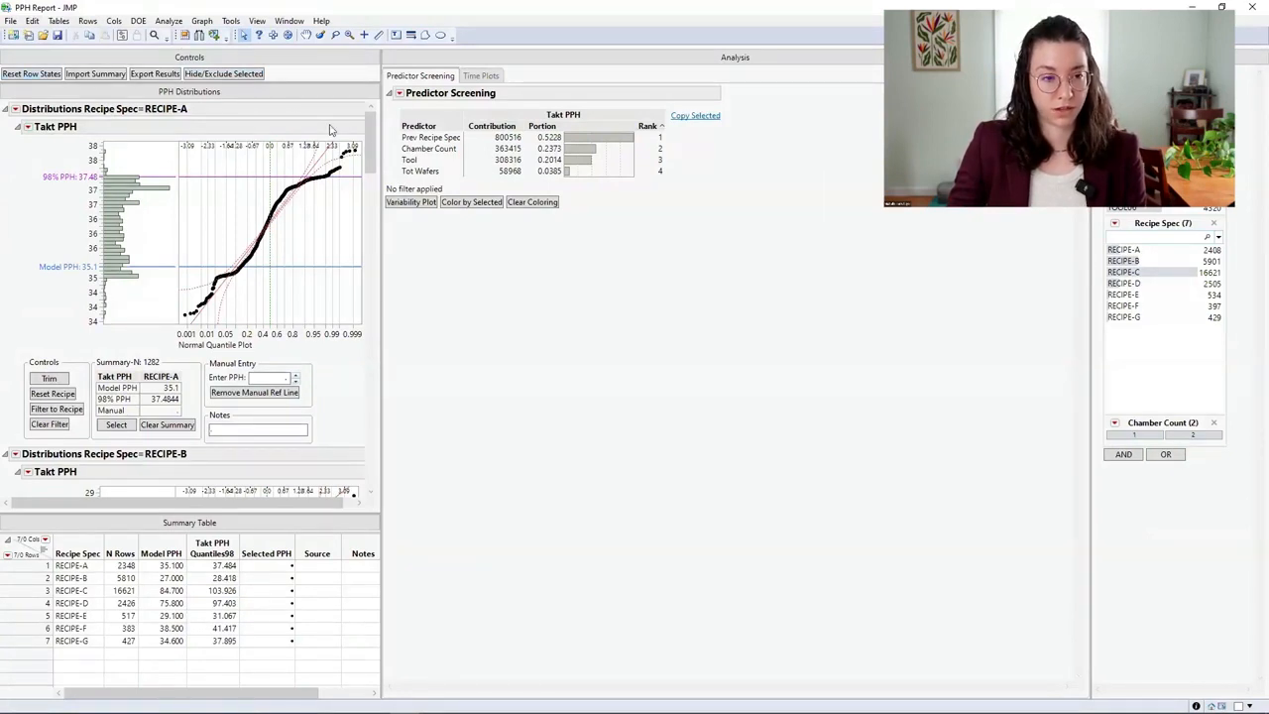
- Review the Takt PPH distributions by recipe and the time plots, and return to predictor screening
{"action": "scroll", "coordinate": [369, 178], "scroll_direction": "down", "scroll_amount": 5}
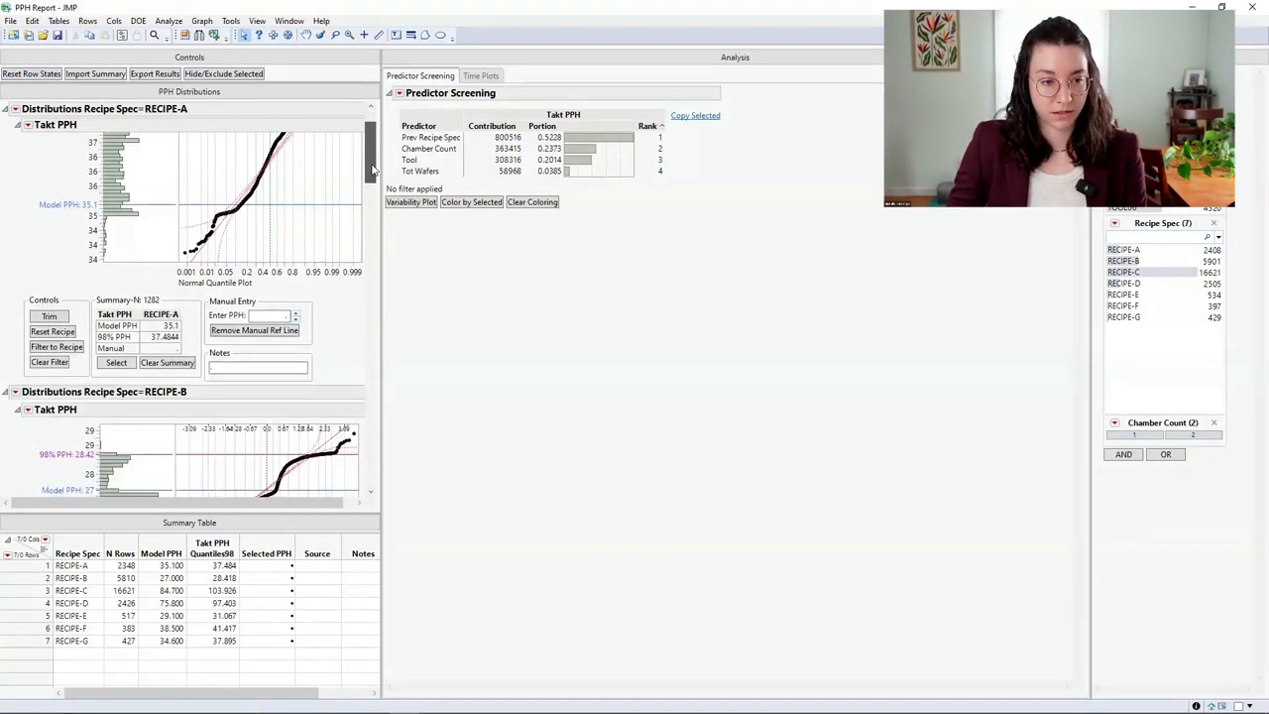
{"action": "scroll", "coordinate": [371, 219], "scroll_direction": "down", "scroll_amount": 12}
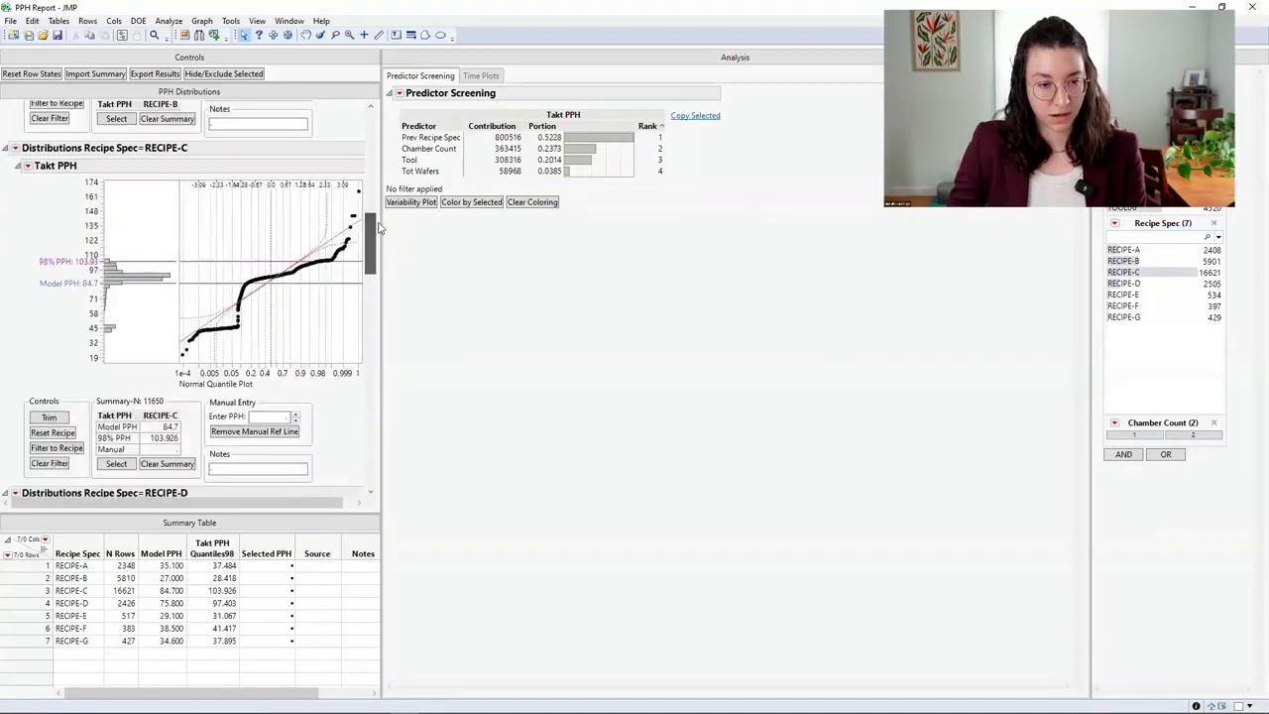
{"action": "scroll", "coordinate": [380, 189], "scroll_direction": "up", "scroll_amount": 8}
{"action": "scroll", "coordinate": [380, 188], "scroll_direction": "up", "scroll_amount": 10}
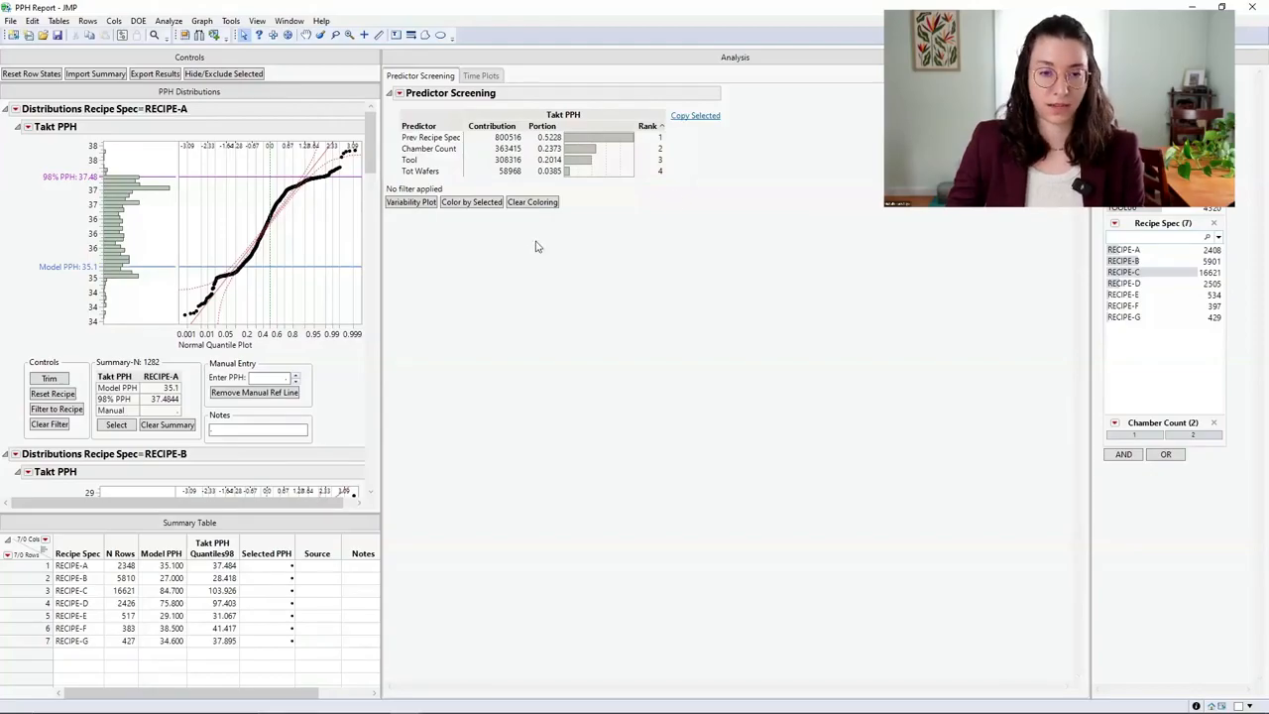
{"action": "left_click", "coordinate": [481, 76]}
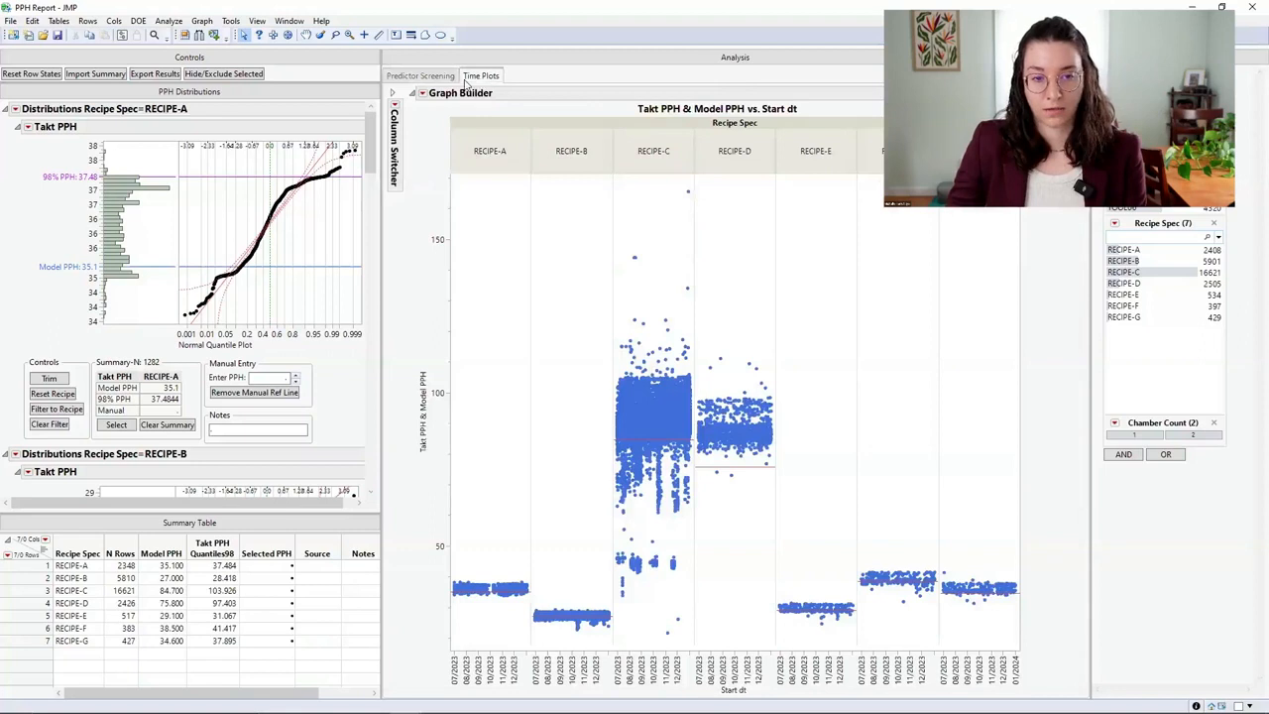
{"action": "left_click", "coordinate": [424, 76]}
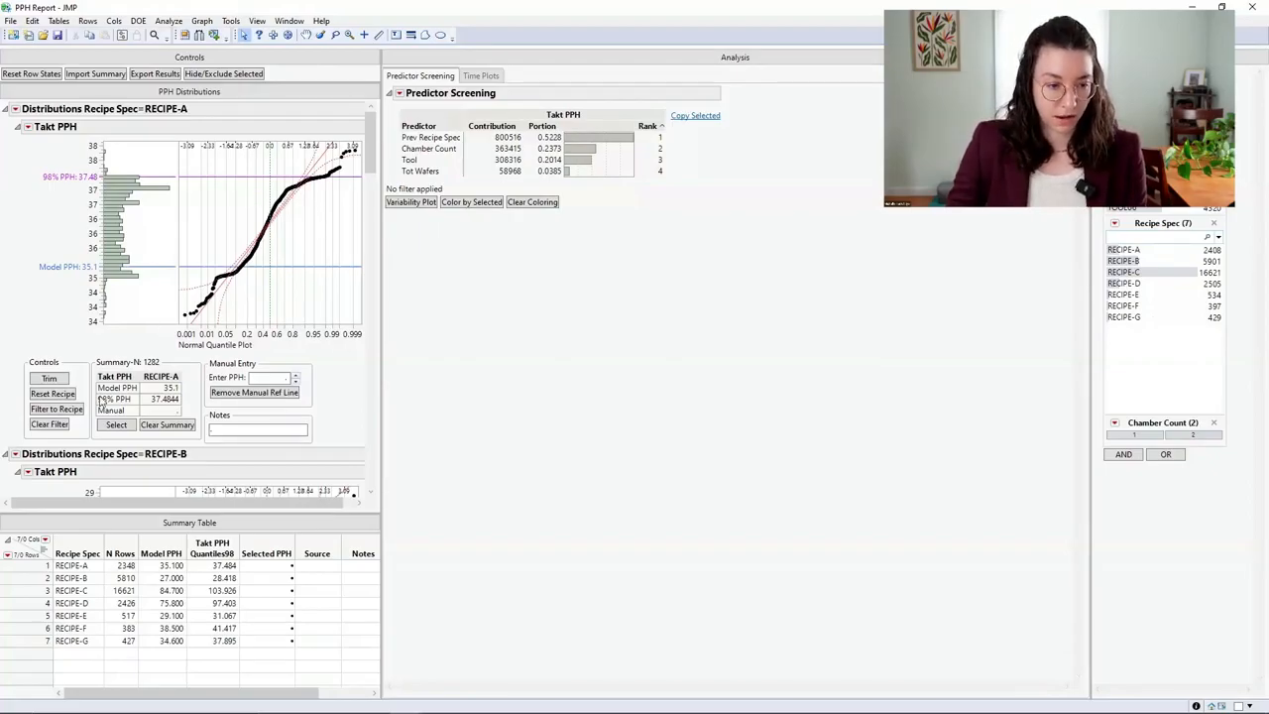
- Filter the analysis to RECIPE-A, create a variability plot by Tool and color the points by Tool
{"action": "left_click", "coordinate": [62, 410]}
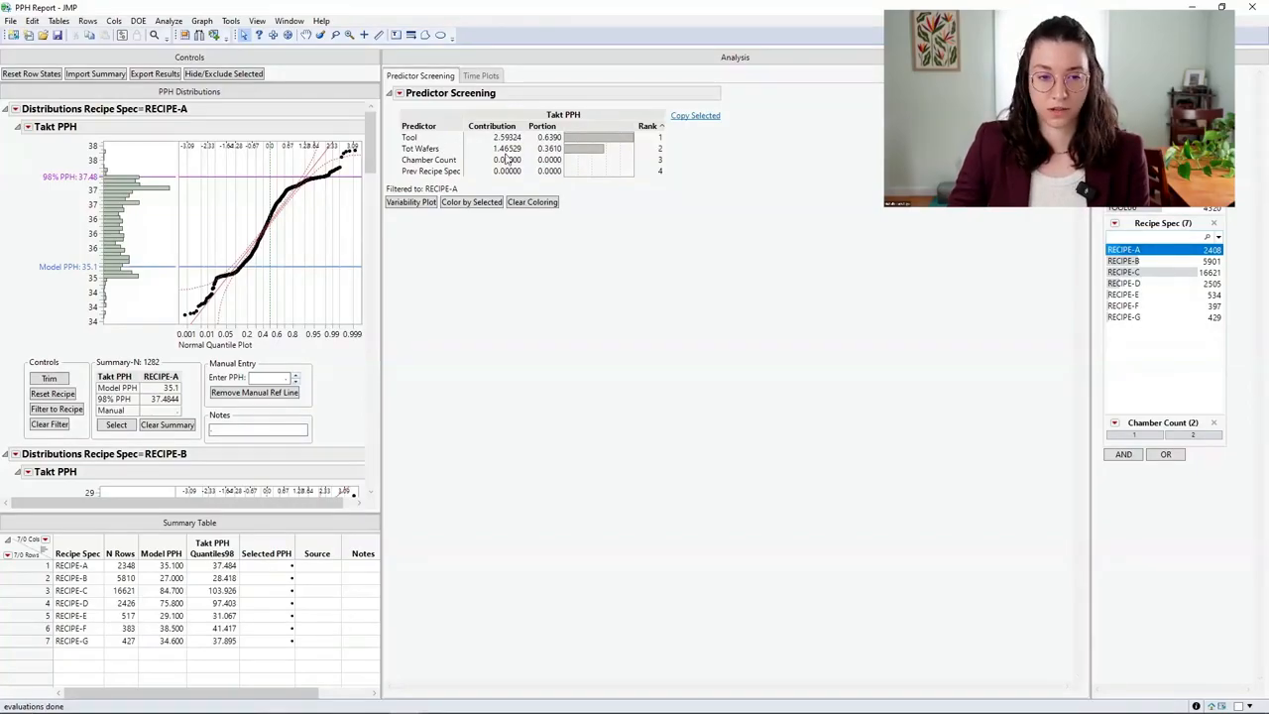
{"action": "left_click", "coordinate": [412, 138]}
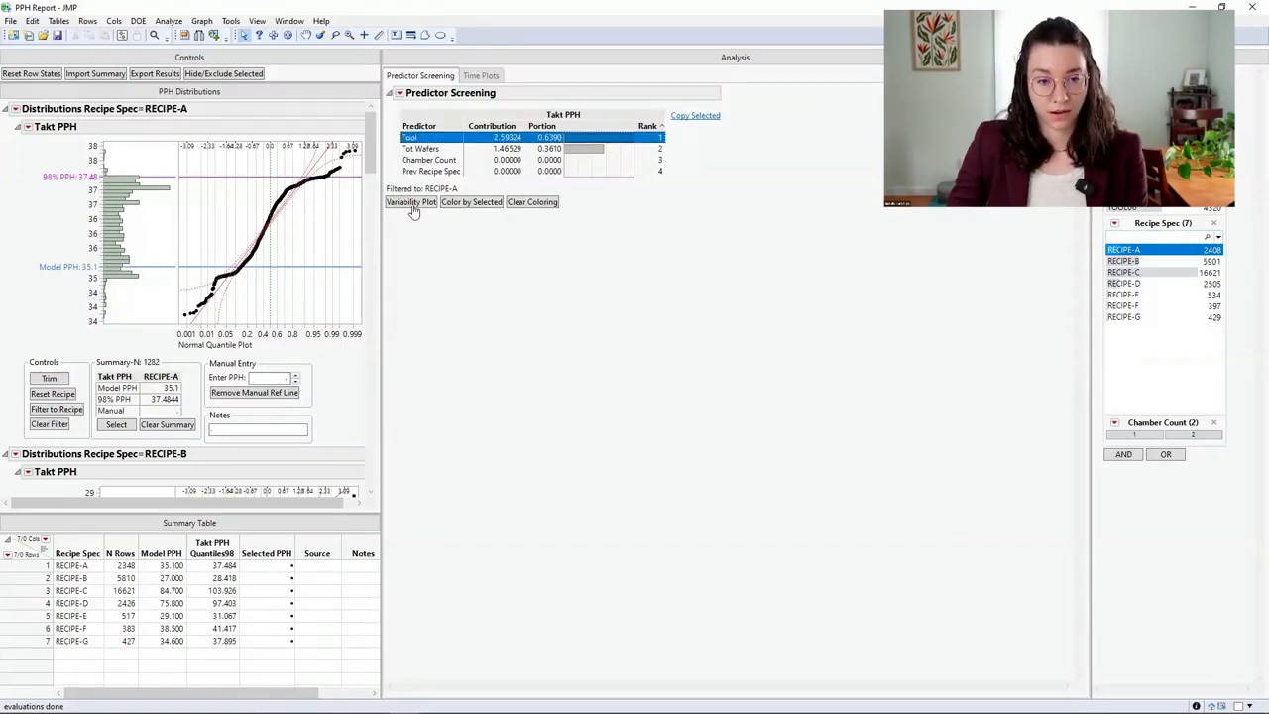
{"action": "left_click", "coordinate": [412, 202]}
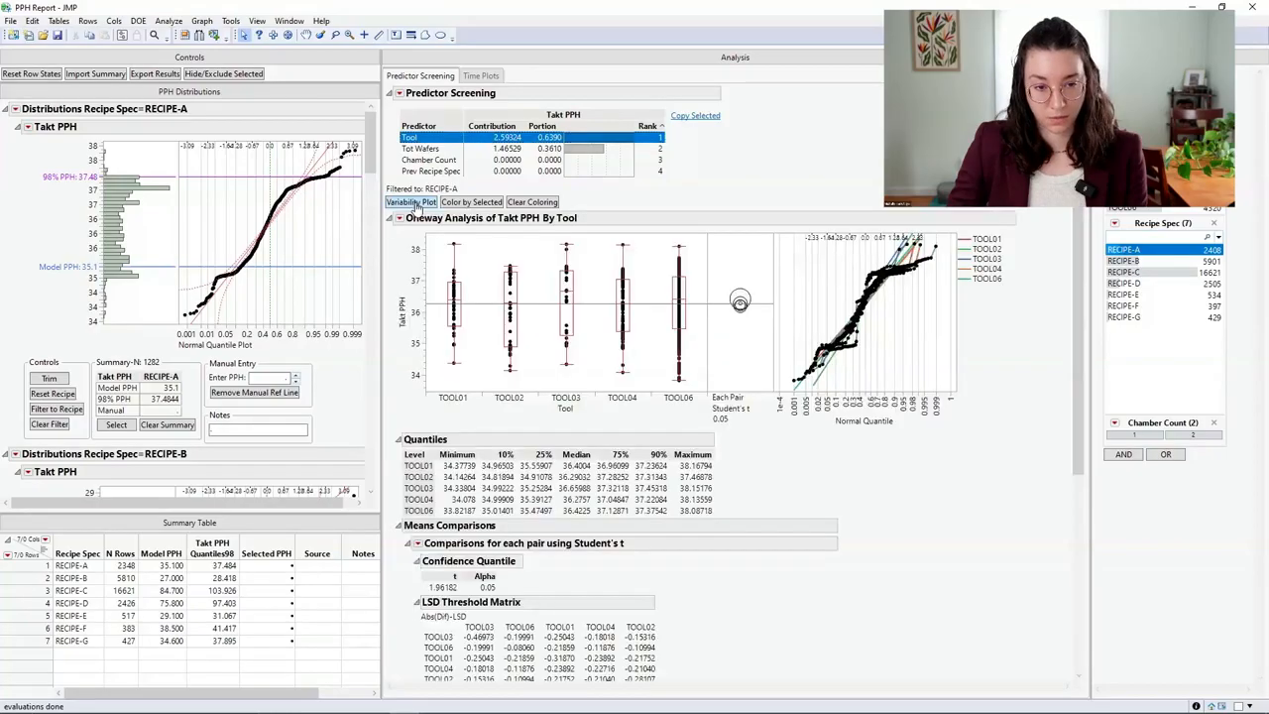
{"action": "left_click", "coordinate": [472, 204]}
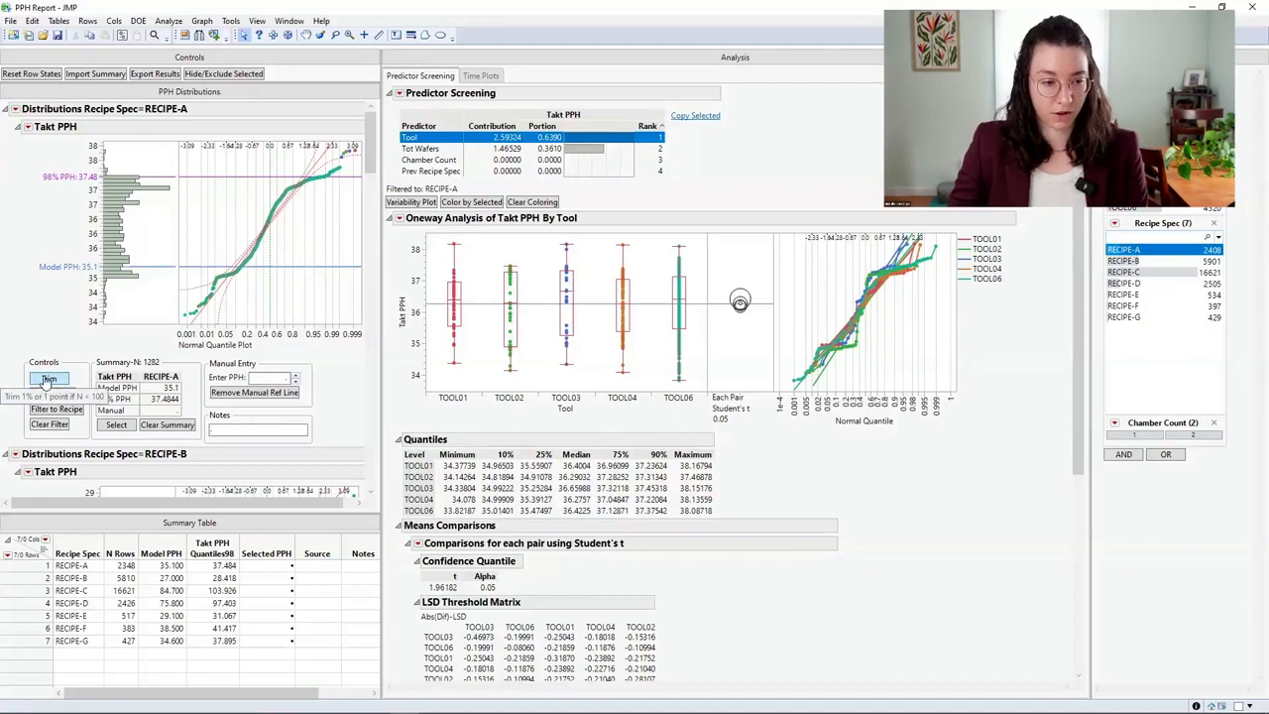
- Trim the RECIPE-A distribution once and set its manual PPH reference line to 36.8
{"action": "left_click", "coordinate": [46, 379]}
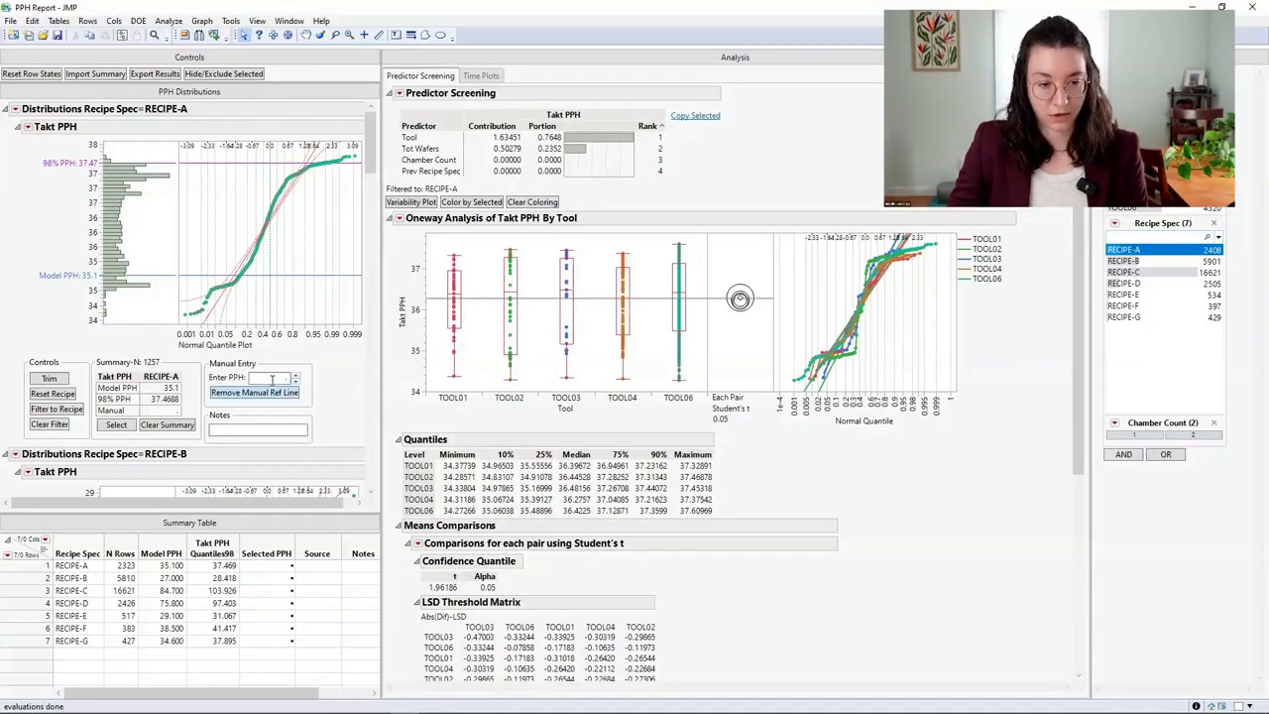
{"action": "left_click", "coordinate": [273, 380]}
{"action": "type", "text": "37"}
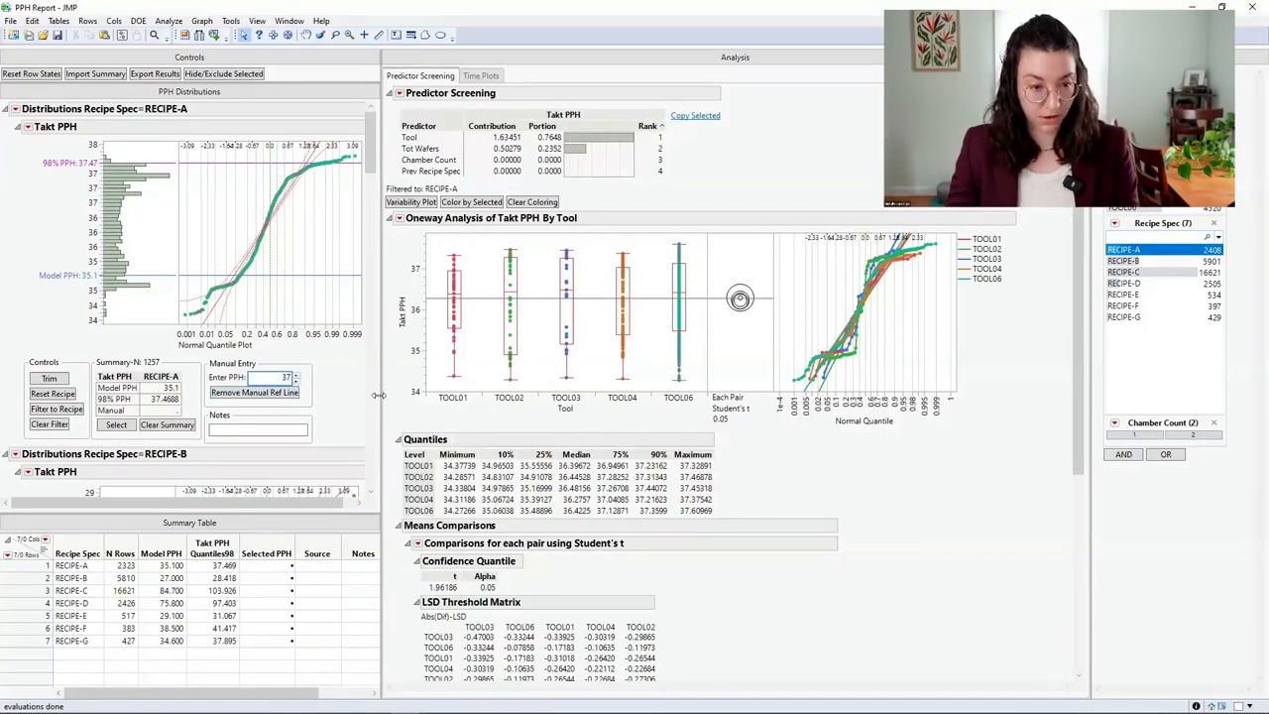
{"action": "key", "text": "Return"}
{"action": "left_click", "coordinate": [296, 378]}
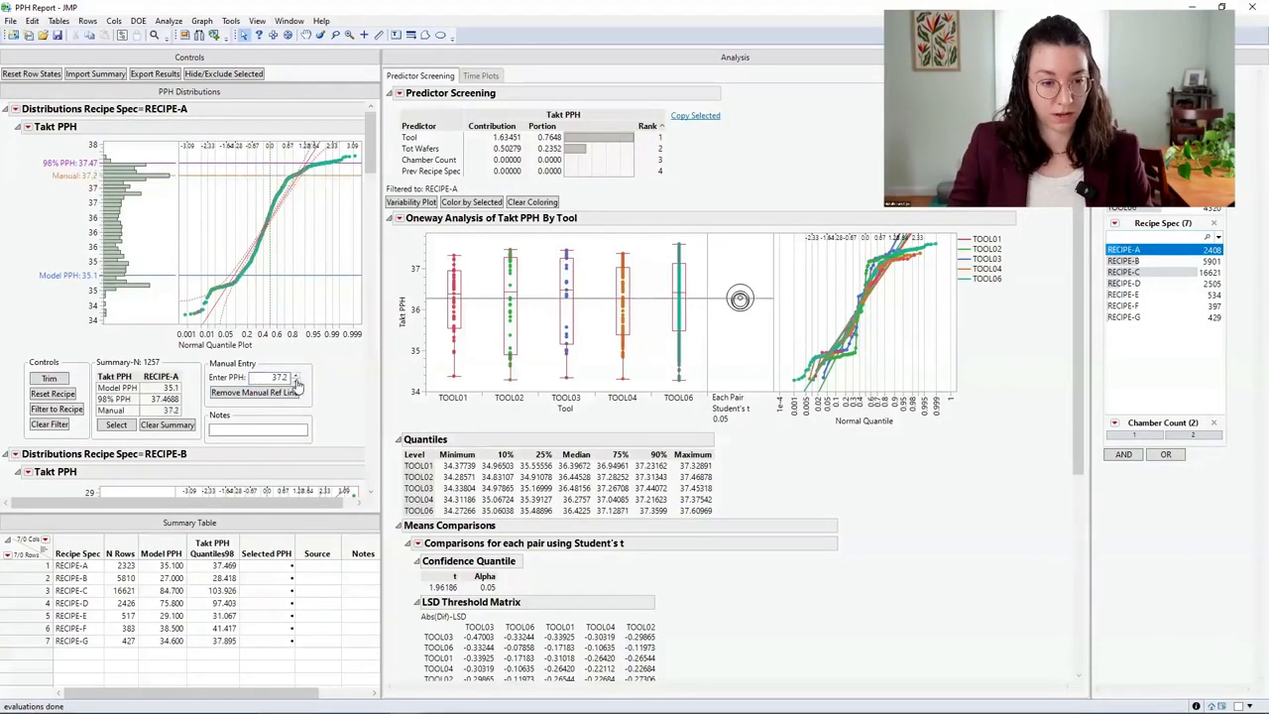
{"action": "left_click", "coordinate": [295, 382]}
{"action": "left_click", "coordinate": [295, 381]}
{"action": "left_click", "coordinate": [296, 382]}
{"action": "left_click", "coordinate": [296, 382]}
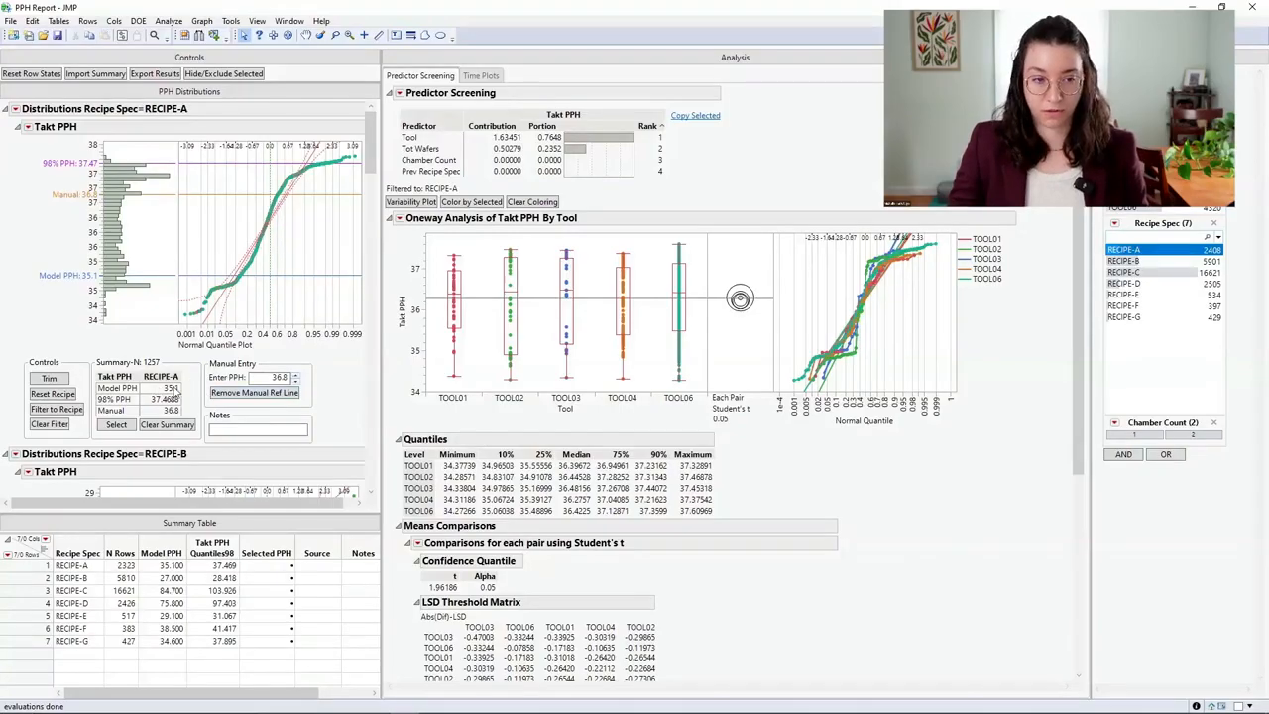
- Select the 98% PPH value for RECIPE-A and add the note "Notes"
{"action": "left_click", "coordinate": [126, 399]}
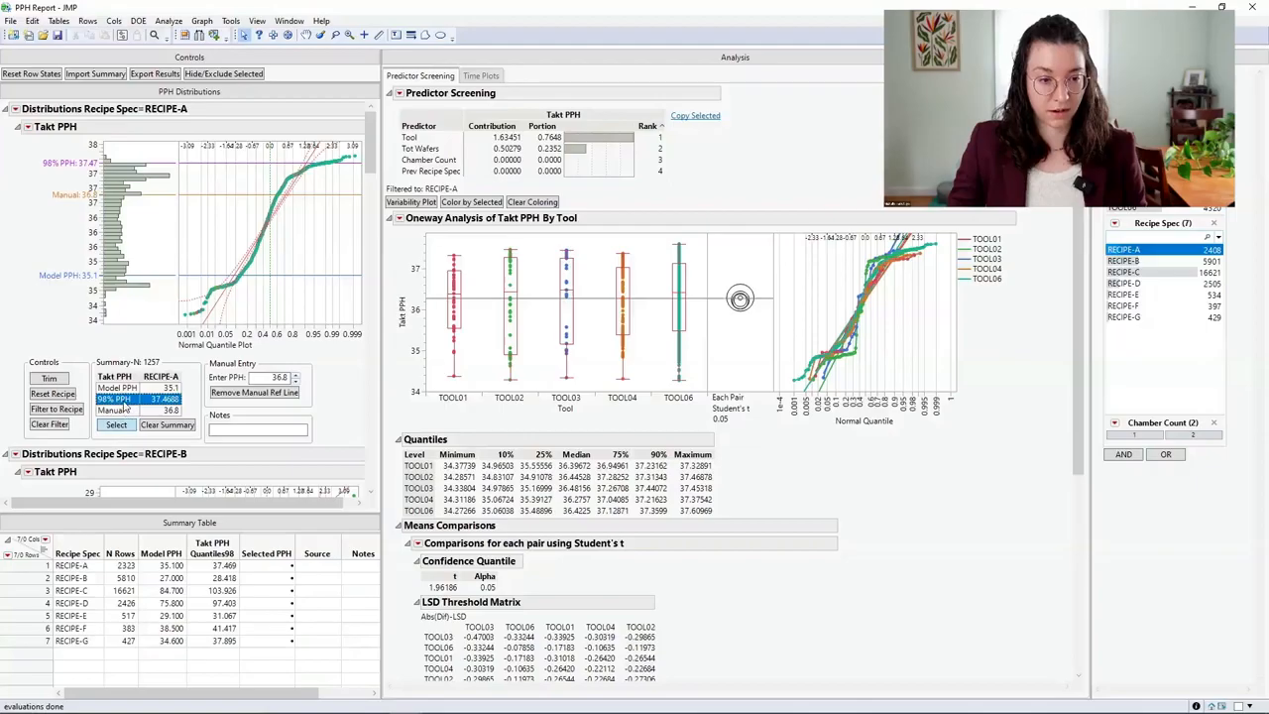
{"action": "left_click", "coordinate": [117, 427]}
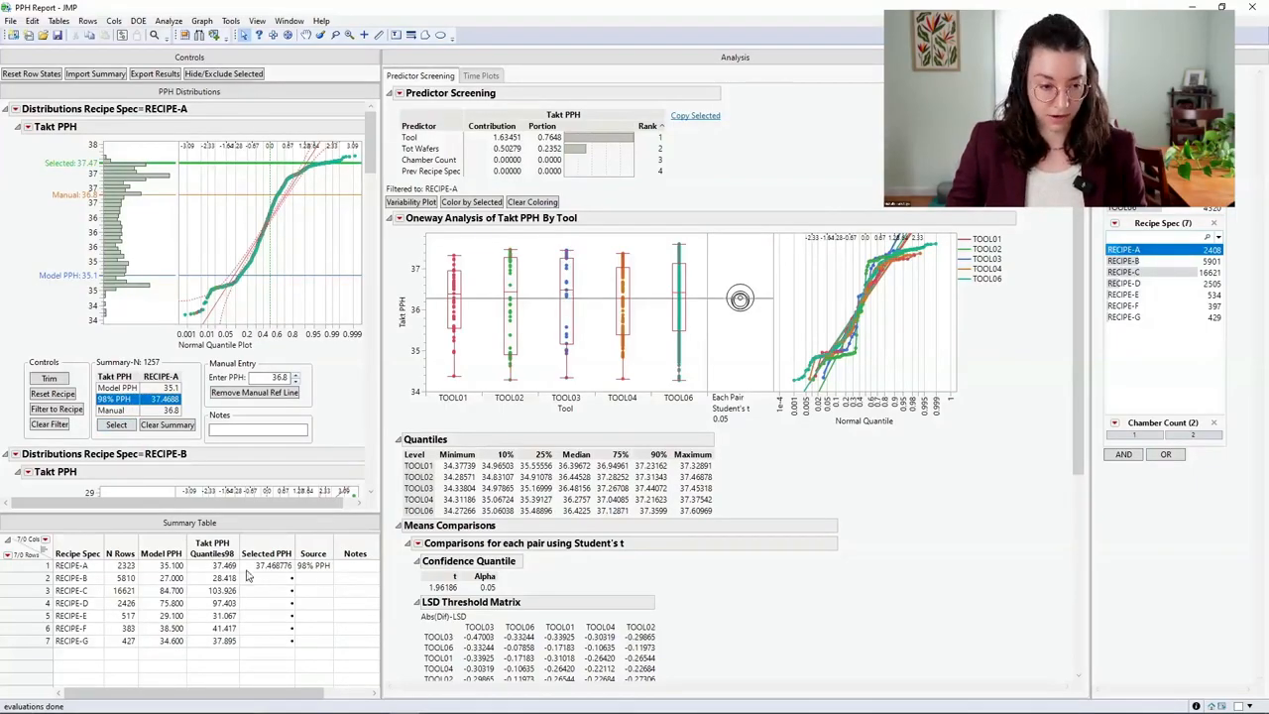
{"action": "left_click", "coordinate": [301, 432]}
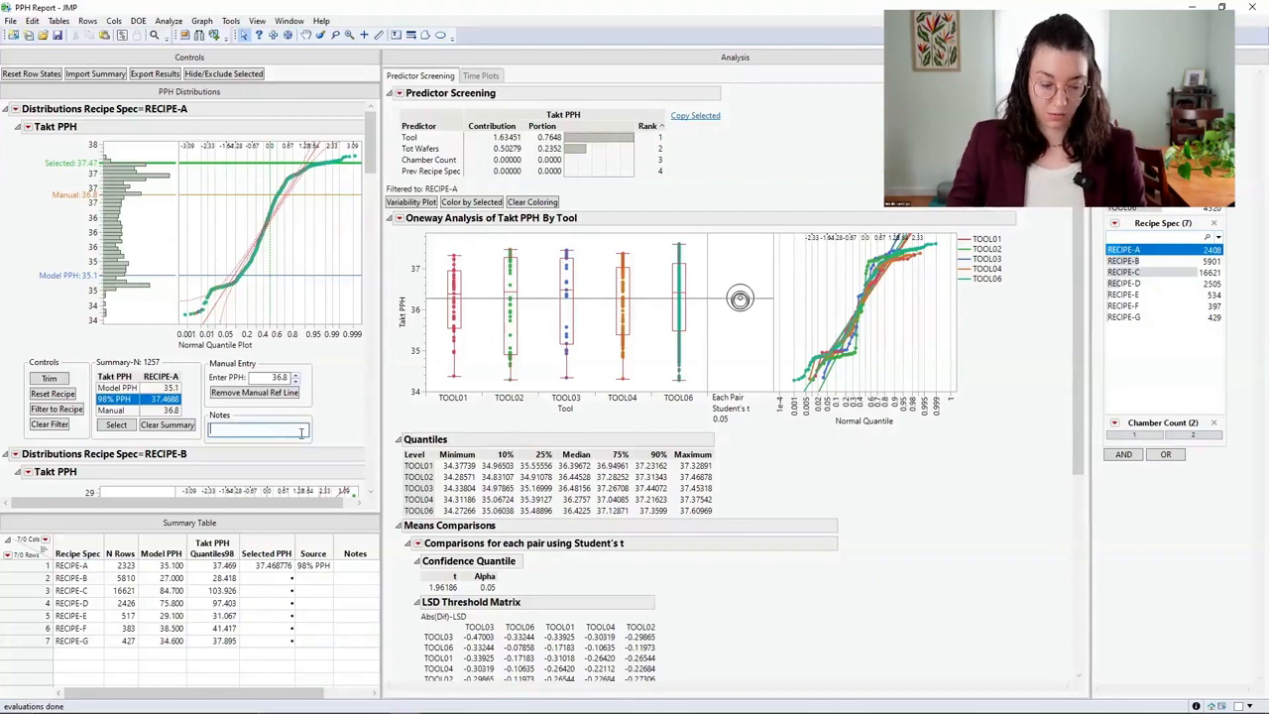
{"action": "type", "text": "Notes"}
{"action": "key", "text": "Return"}
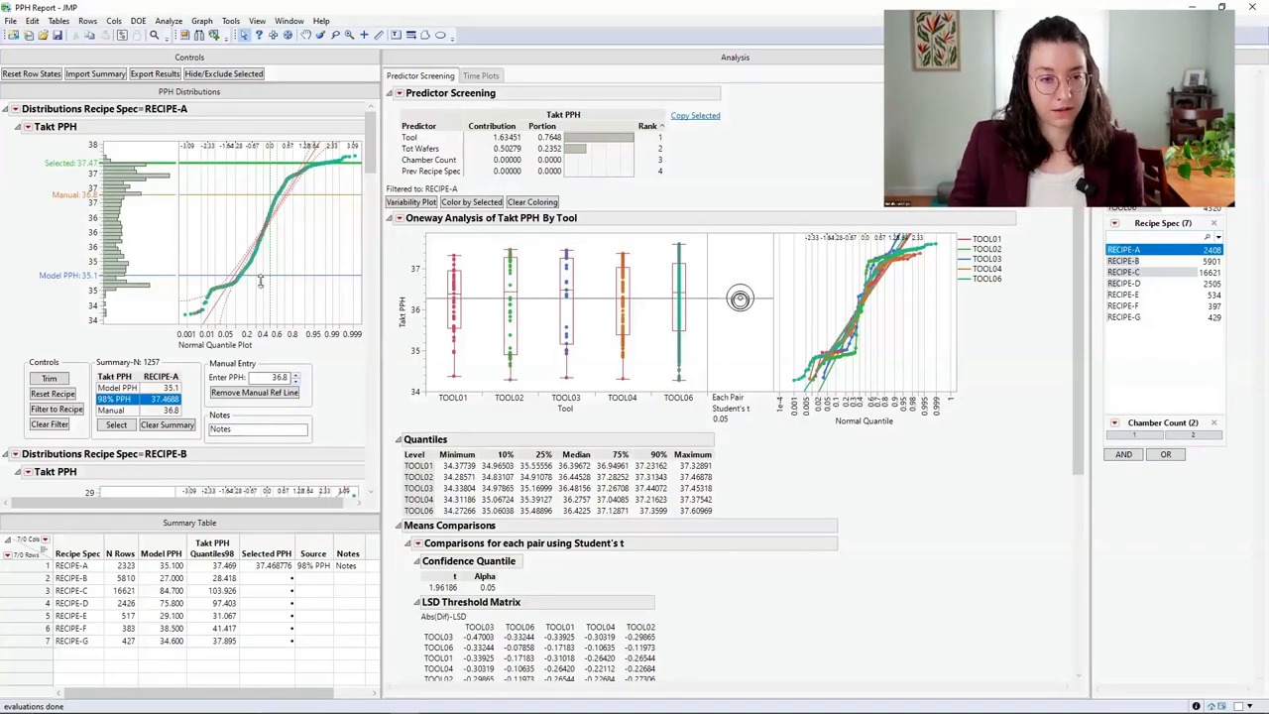
- Filter the analysis to RECIPE-B, and plot and color its variability by Prev Recipe Spec
{"action": "scroll", "coordinate": [260, 283], "scroll_direction": "down", "scroll_amount": 9}
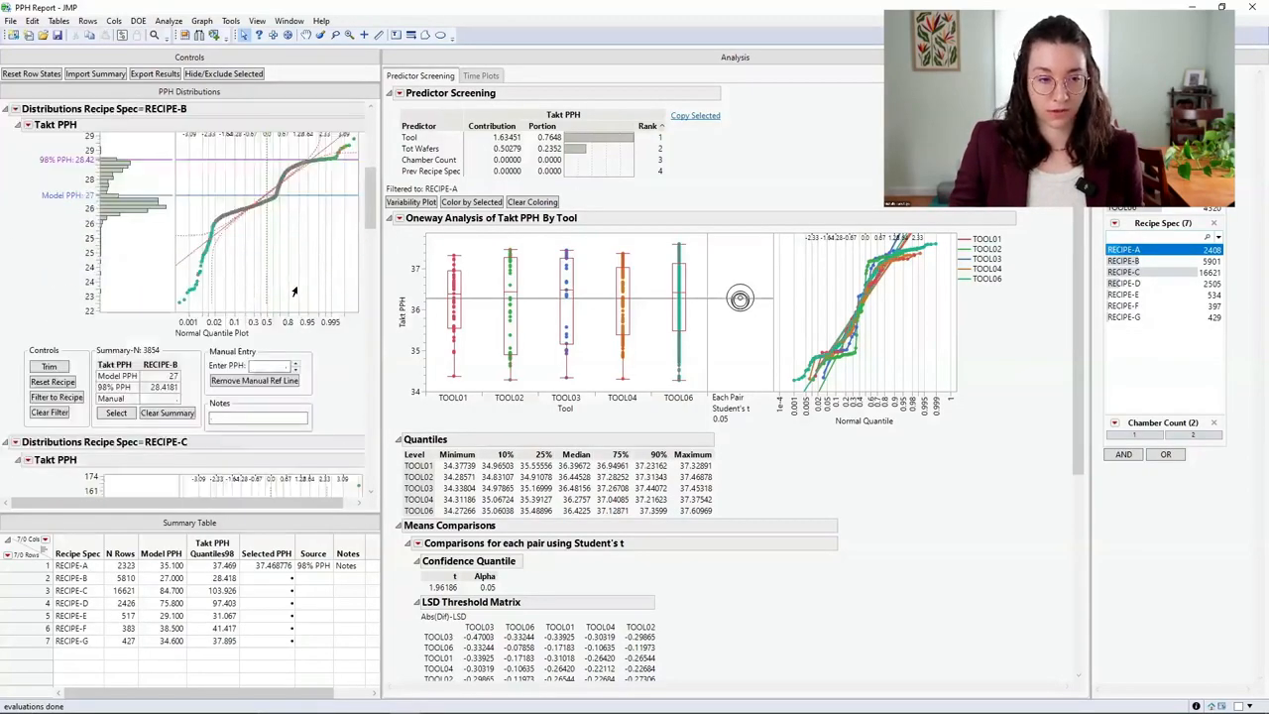
{"action": "scroll", "coordinate": [293, 290], "scroll_direction": "up", "scroll_amount": 1}
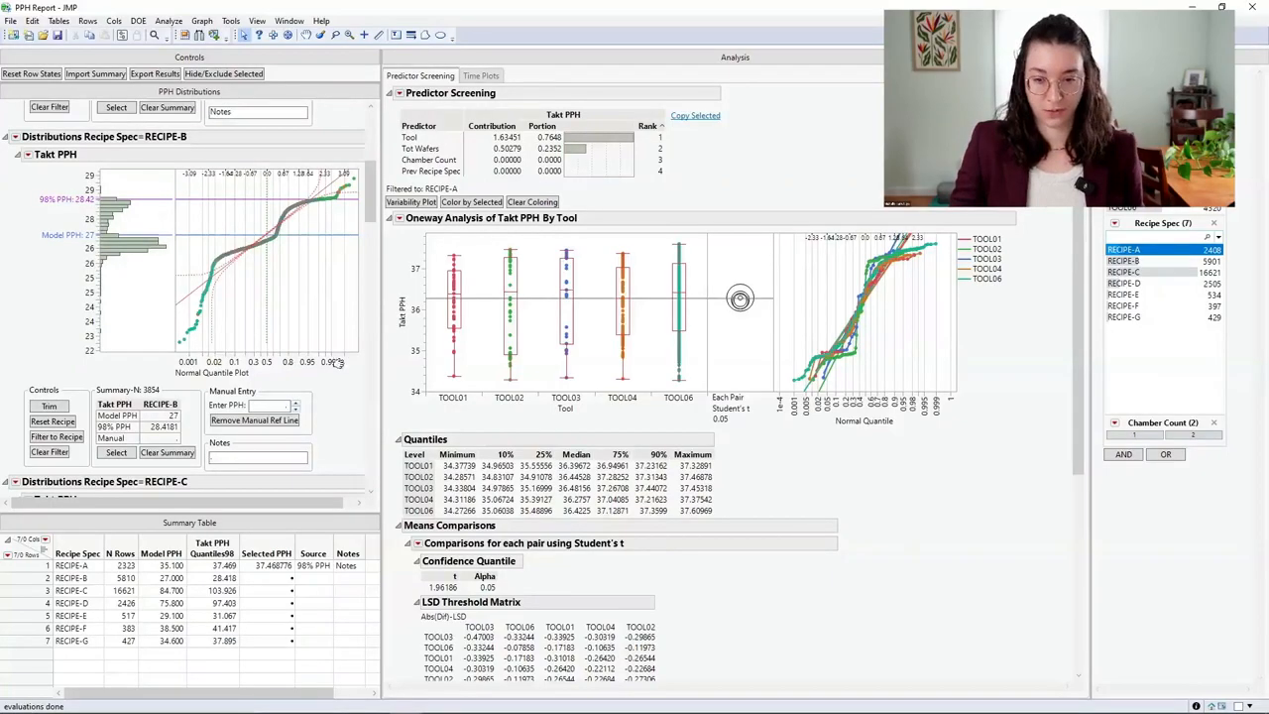
{"action": "left_click", "coordinate": [71, 433]}
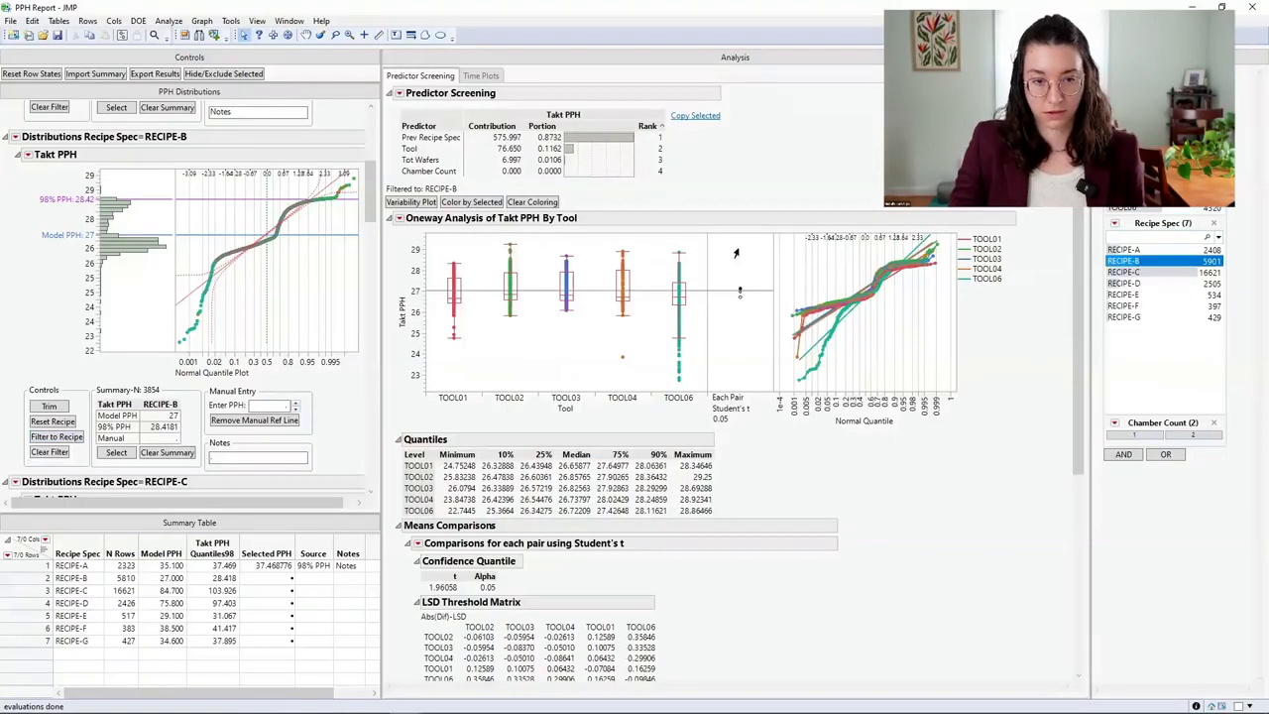
{"action": "left_click", "coordinate": [444, 141]}
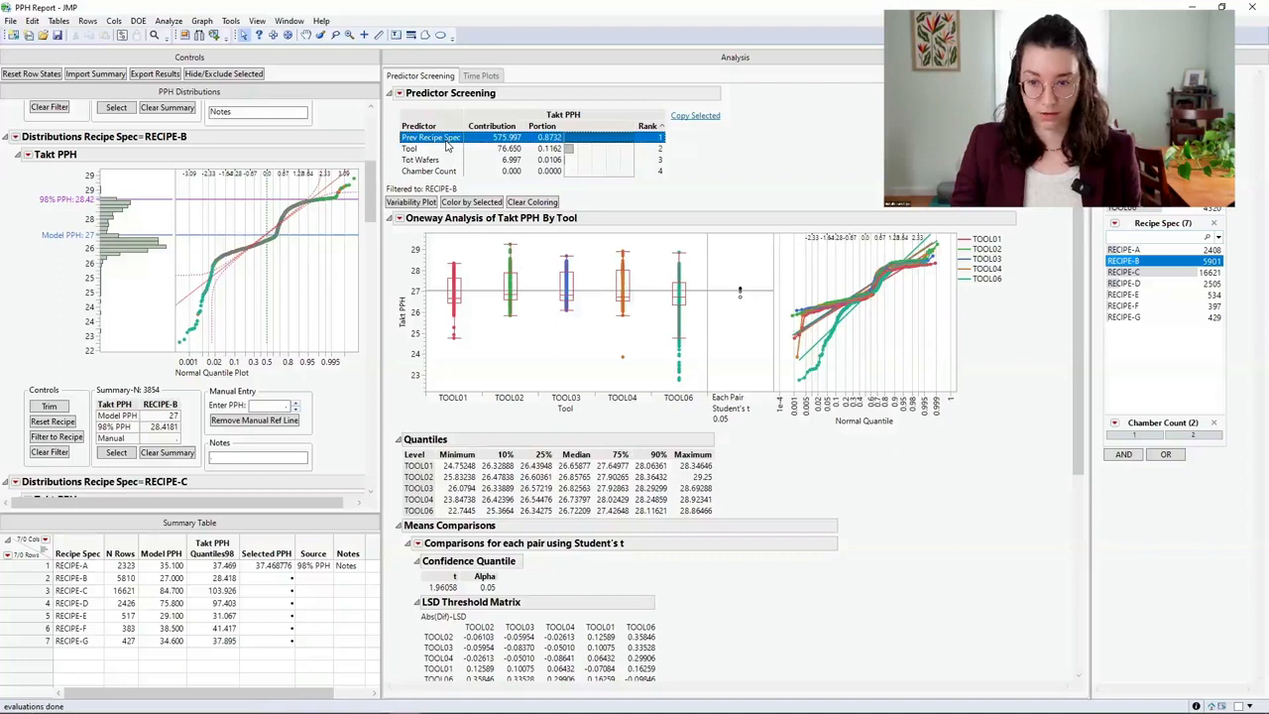
{"action": "left_click", "coordinate": [418, 202]}
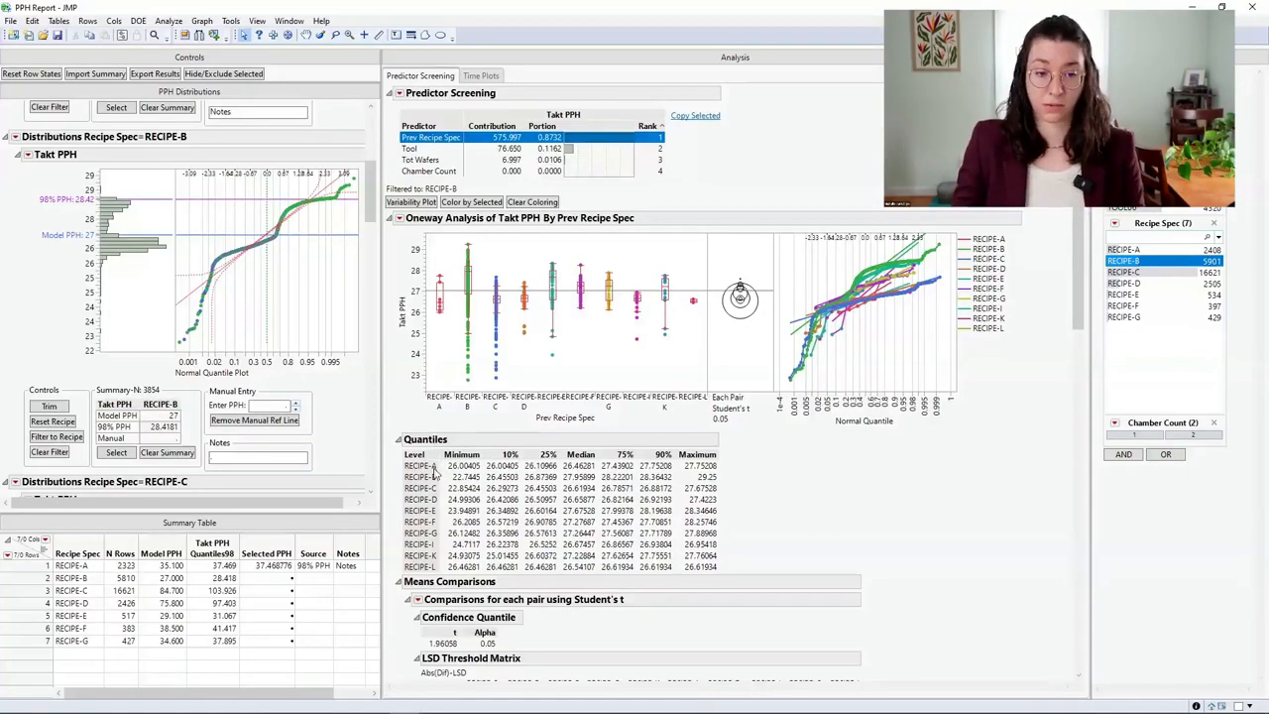
- Hide and exclude every previous-recipe level except RECIPE-B, and plot and color the remaining variability by Tool
{"action": "key", "text": "Down"}
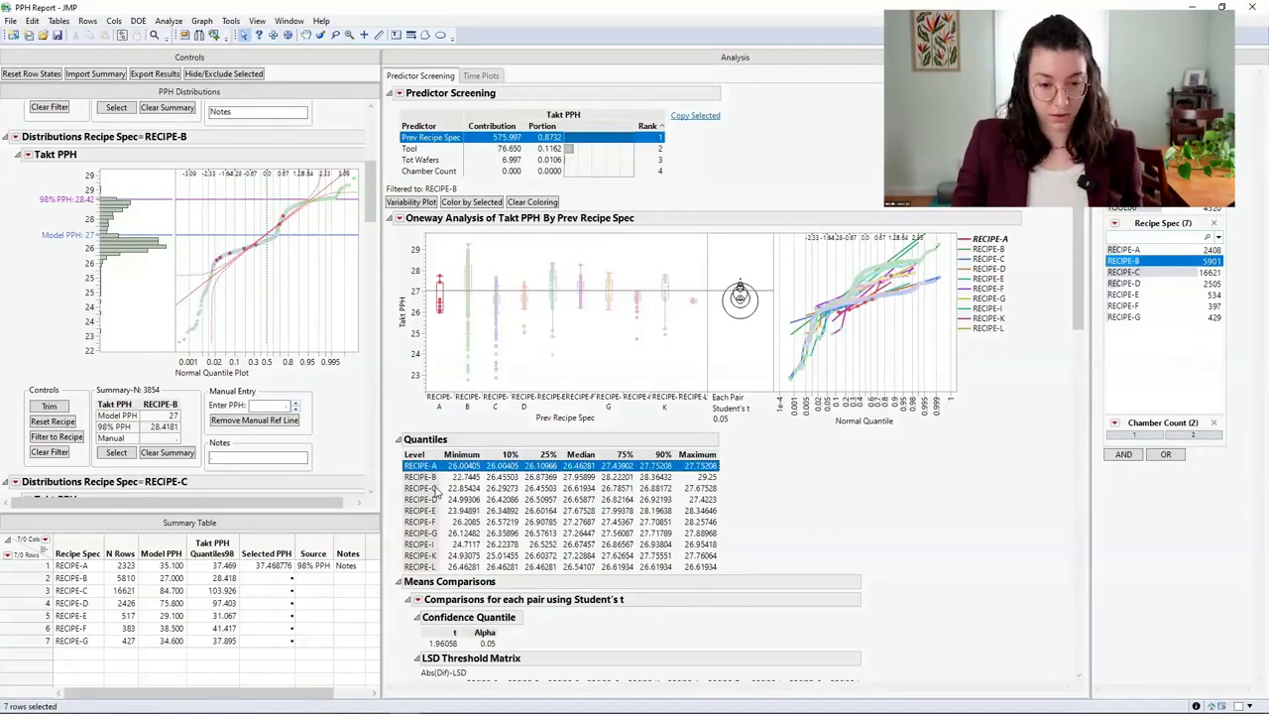
{"action": "left_click_drag", "start_coordinate": [433, 488], "coordinate": [433, 571]}
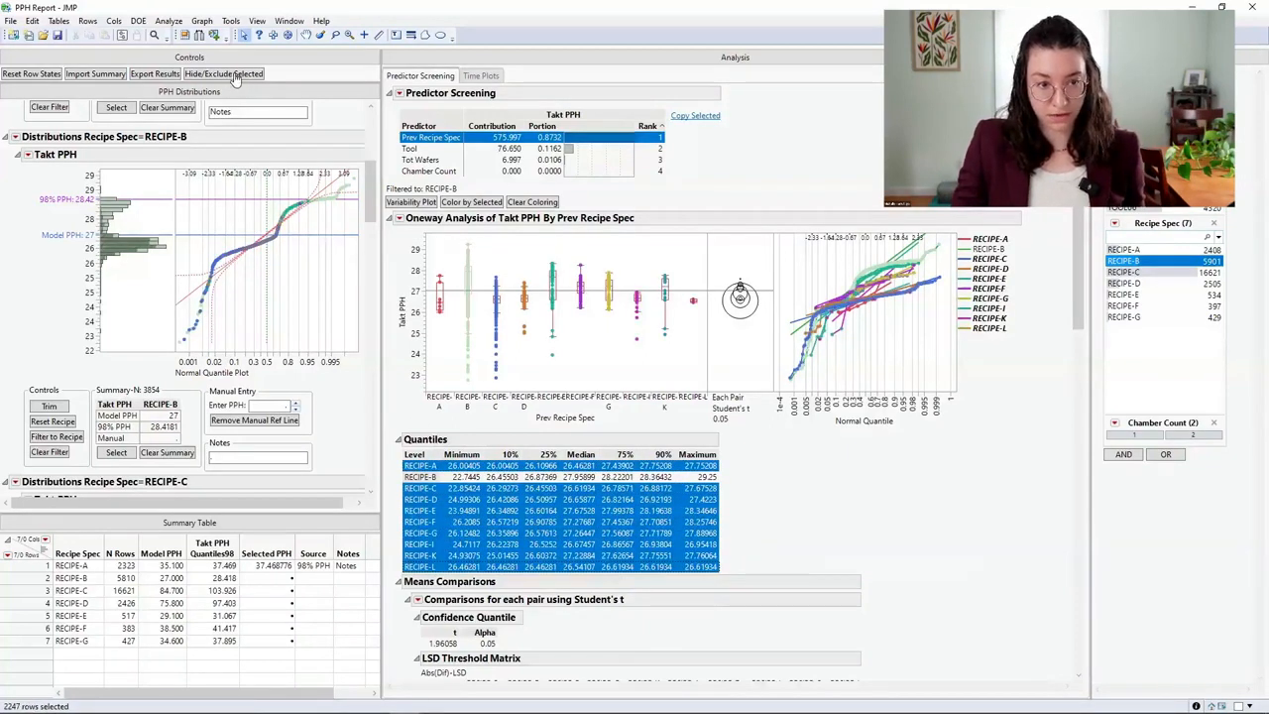
{"action": "left_click", "coordinate": [230, 74]}
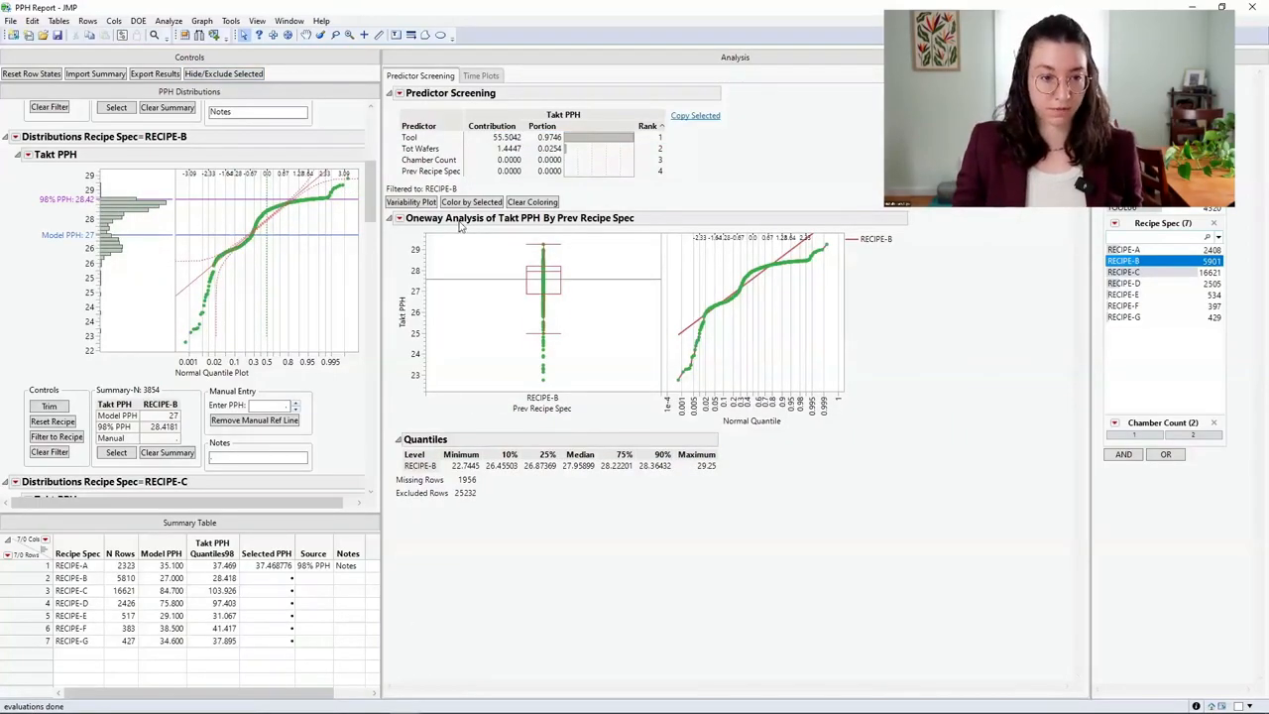
{"action": "left_click", "coordinate": [429, 140]}
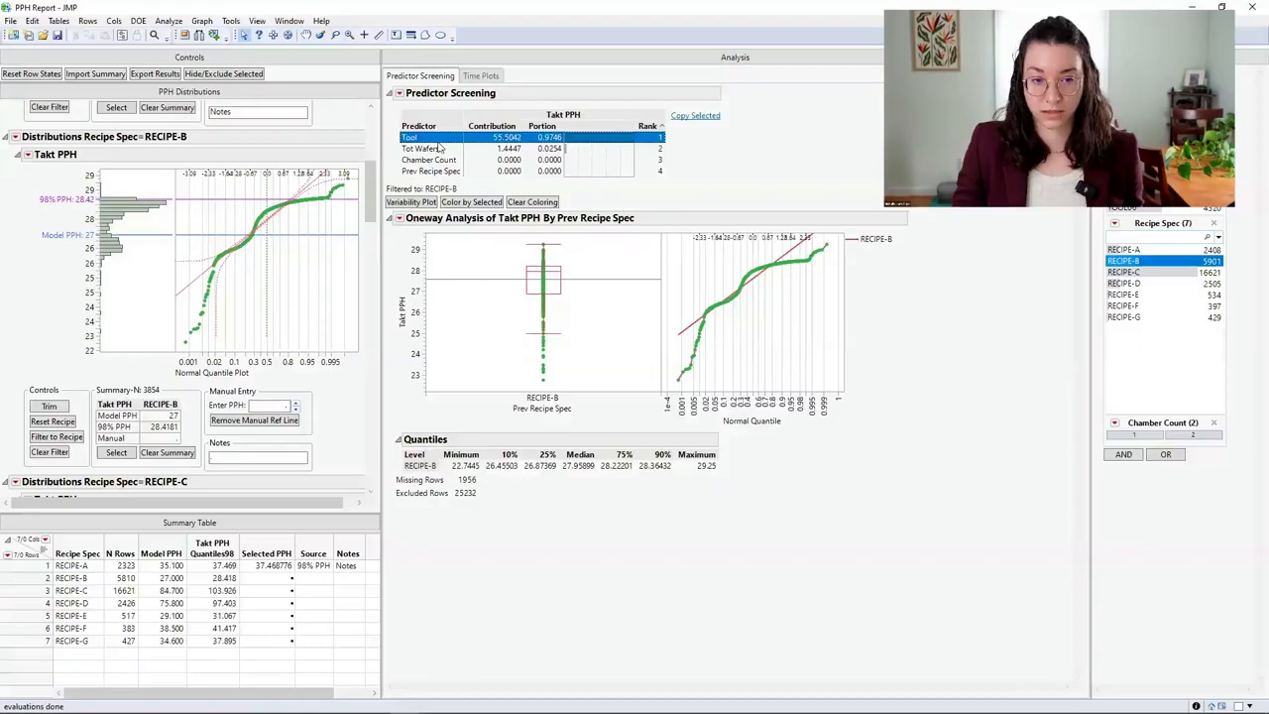
{"action": "left_click", "coordinate": [420, 203]}
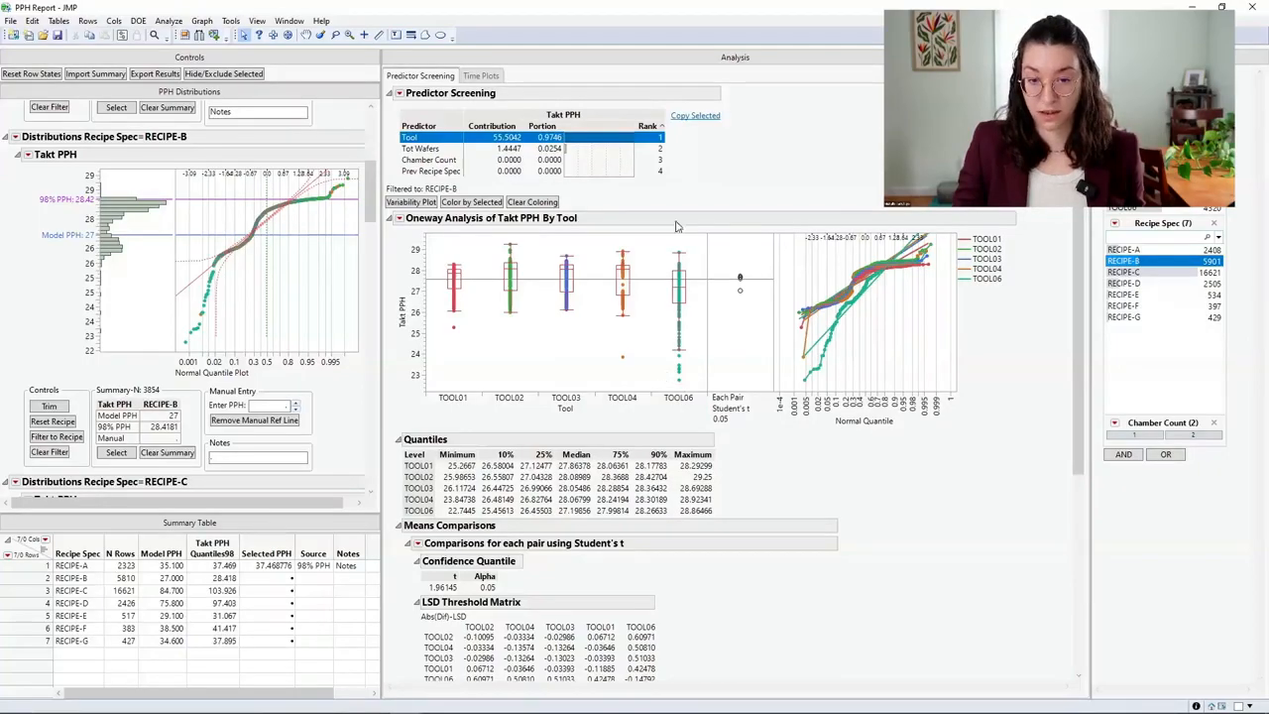
- Add the note "Check tool 6" to RECIPE-B and select its 98% PPH value
{"action": "left_click", "coordinate": [260, 462]}
{"action": "type", "text": "CH"}
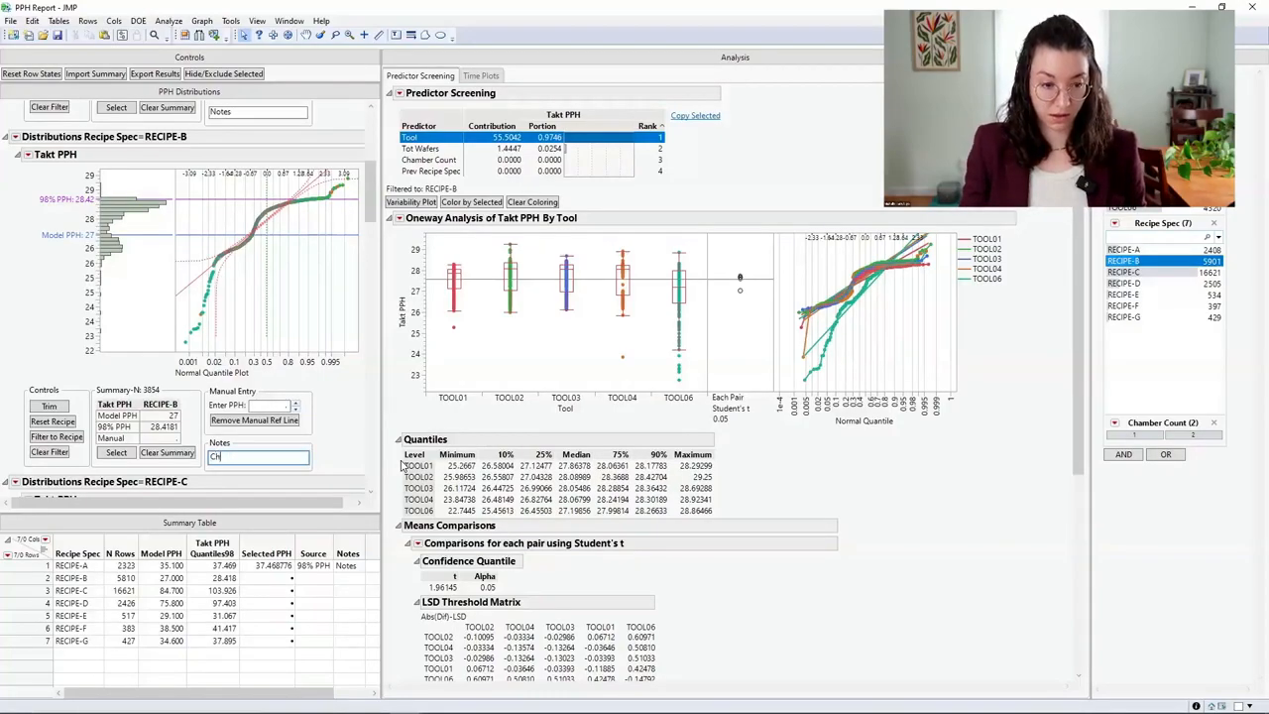
{"action": "type", "text": "eckck tool 6"}
{"action": "key", "text": "Return"}
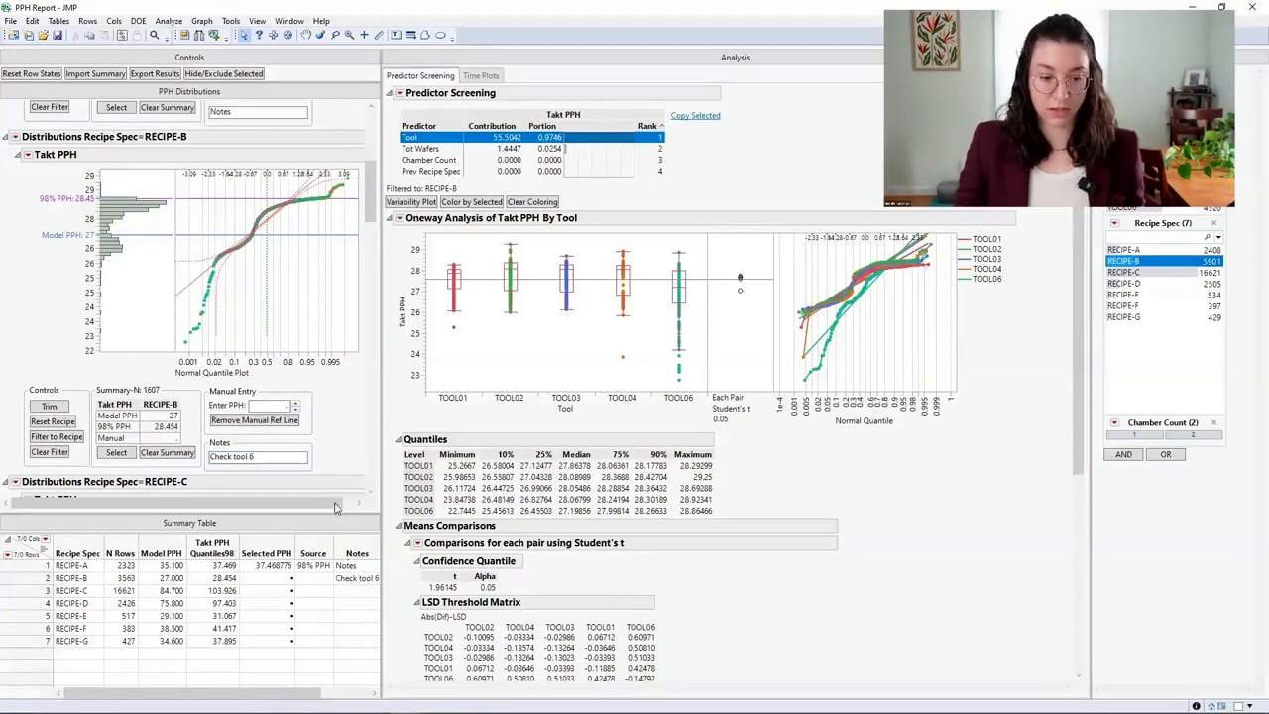
{"action": "left_click", "coordinate": [164, 428]}
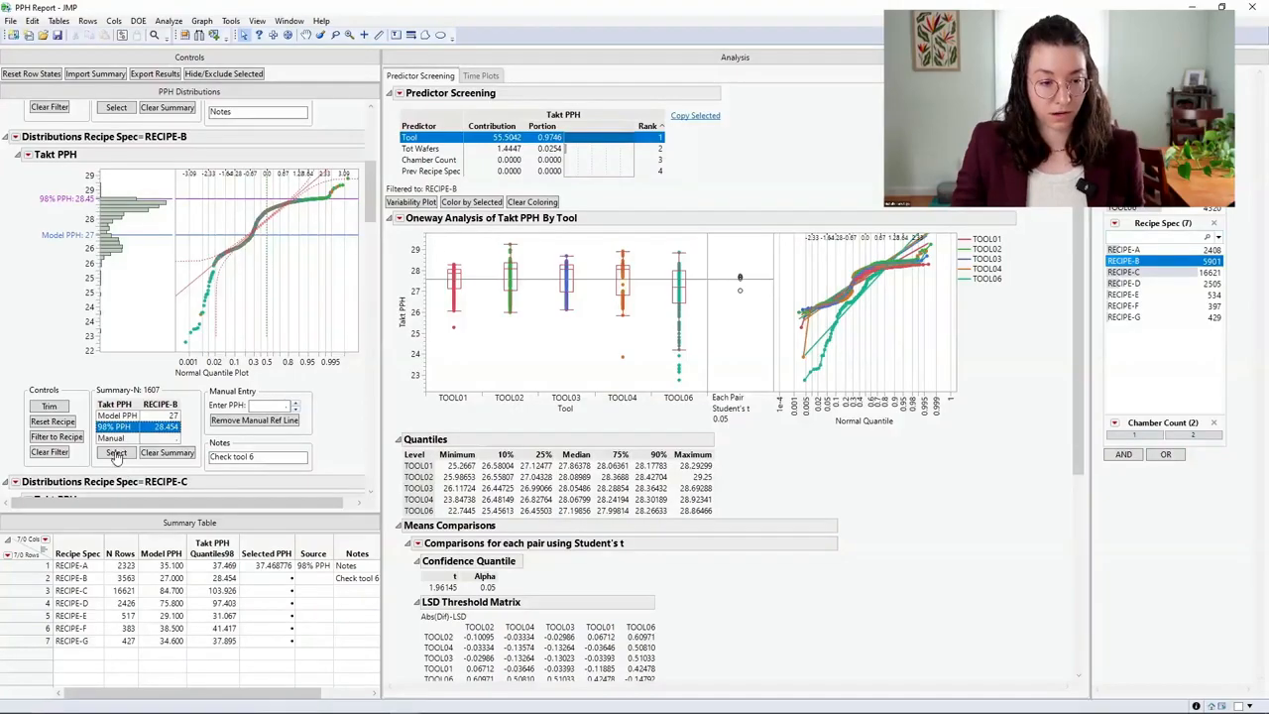
{"action": "left_click", "coordinate": [117, 453]}
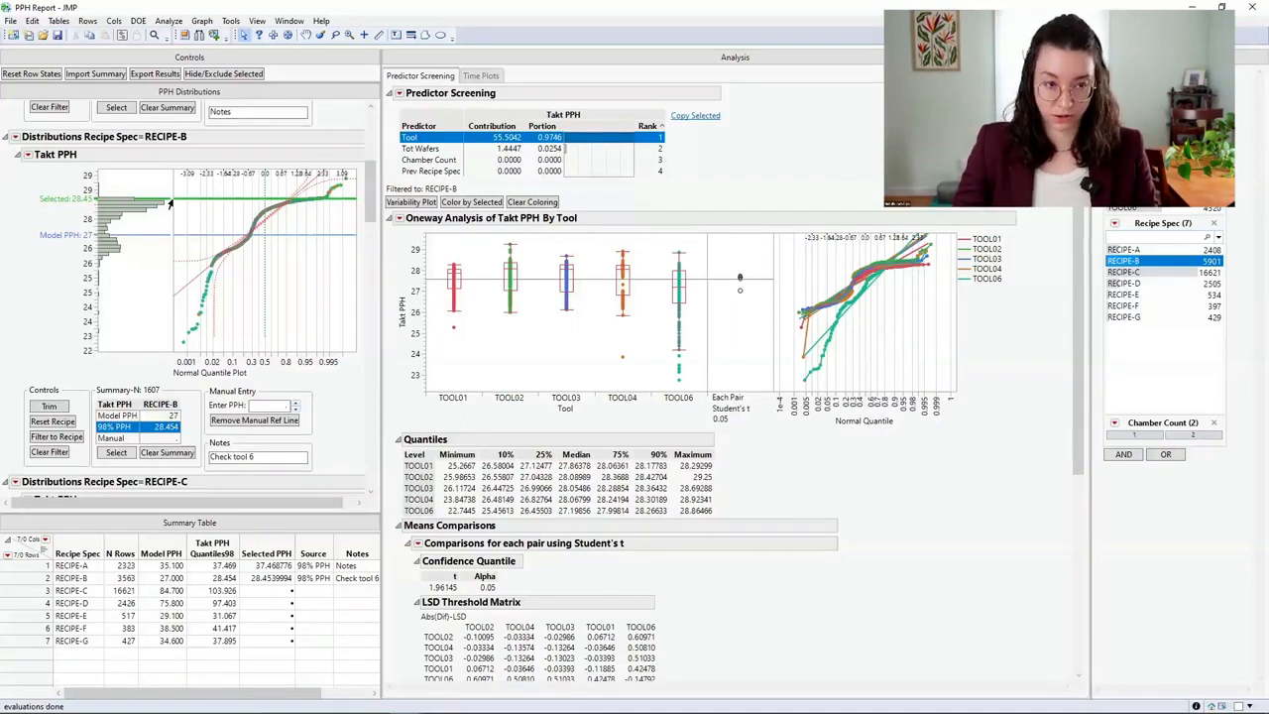
- Import the saved summary table "PPH Summary - For Import to Dashboard" into the report and view the RECIPE-A entry
{"action": "left_click", "coordinate": [91, 75]}
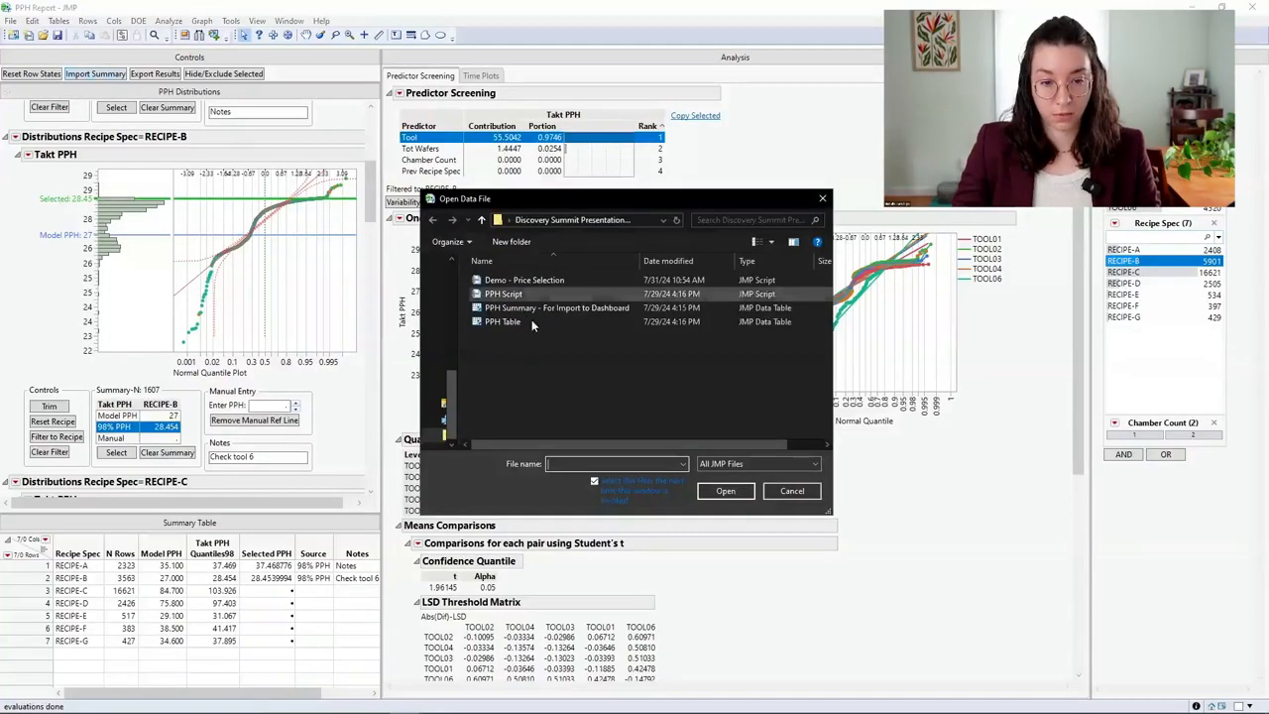
{"action": "left_click", "coordinate": [545, 309]}
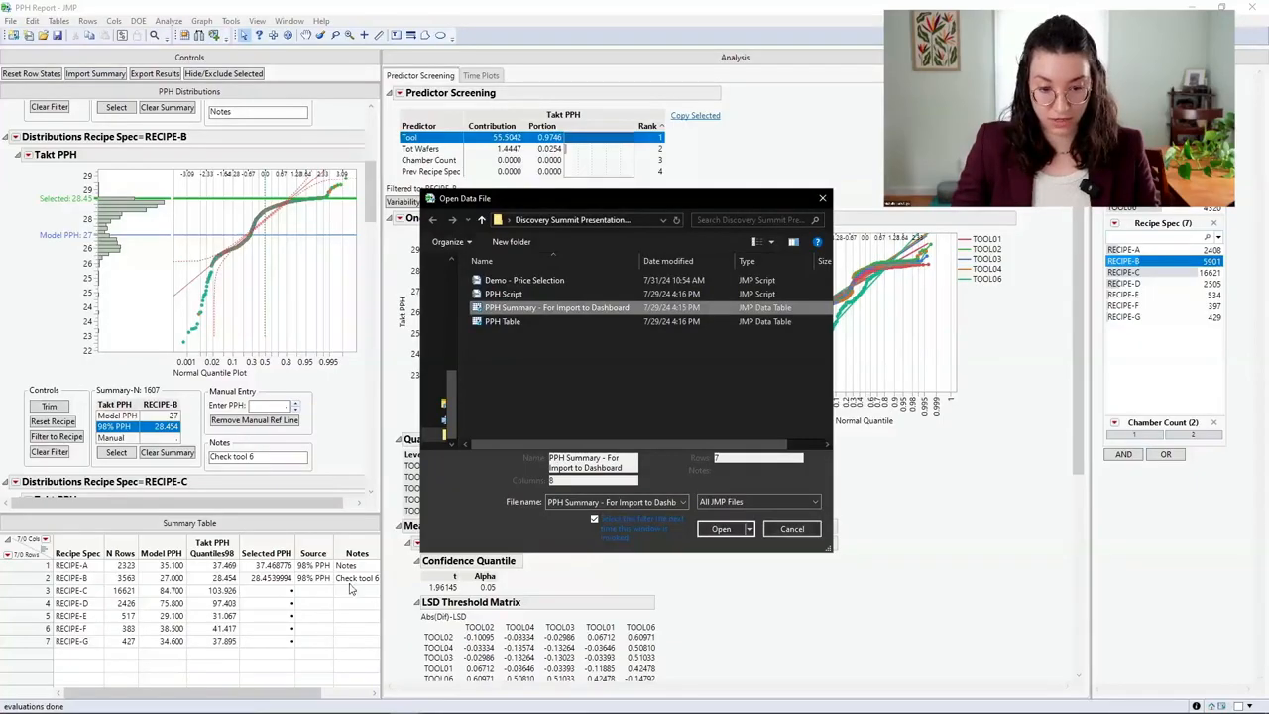
{"action": "left_click", "coordinate": [721, 530]}
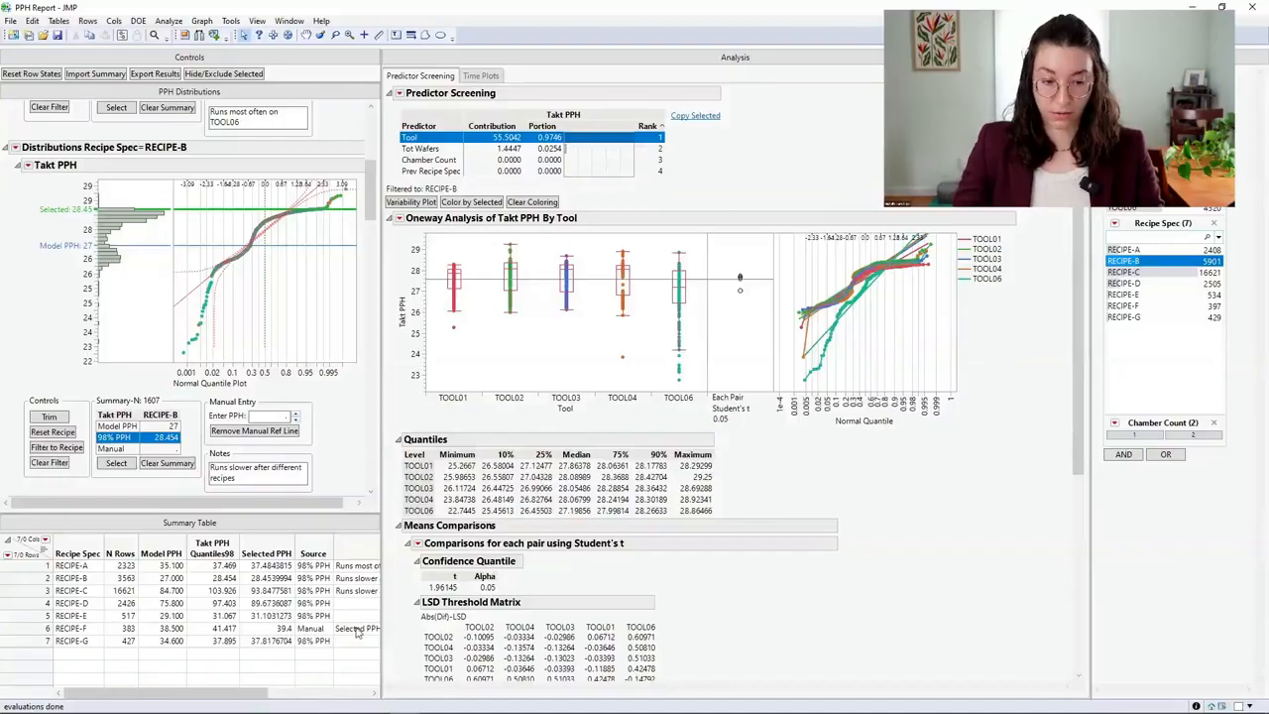
{"action": "left_click_drag", "start_coordinate": [371, 203], "coordinate": [376, 111]}
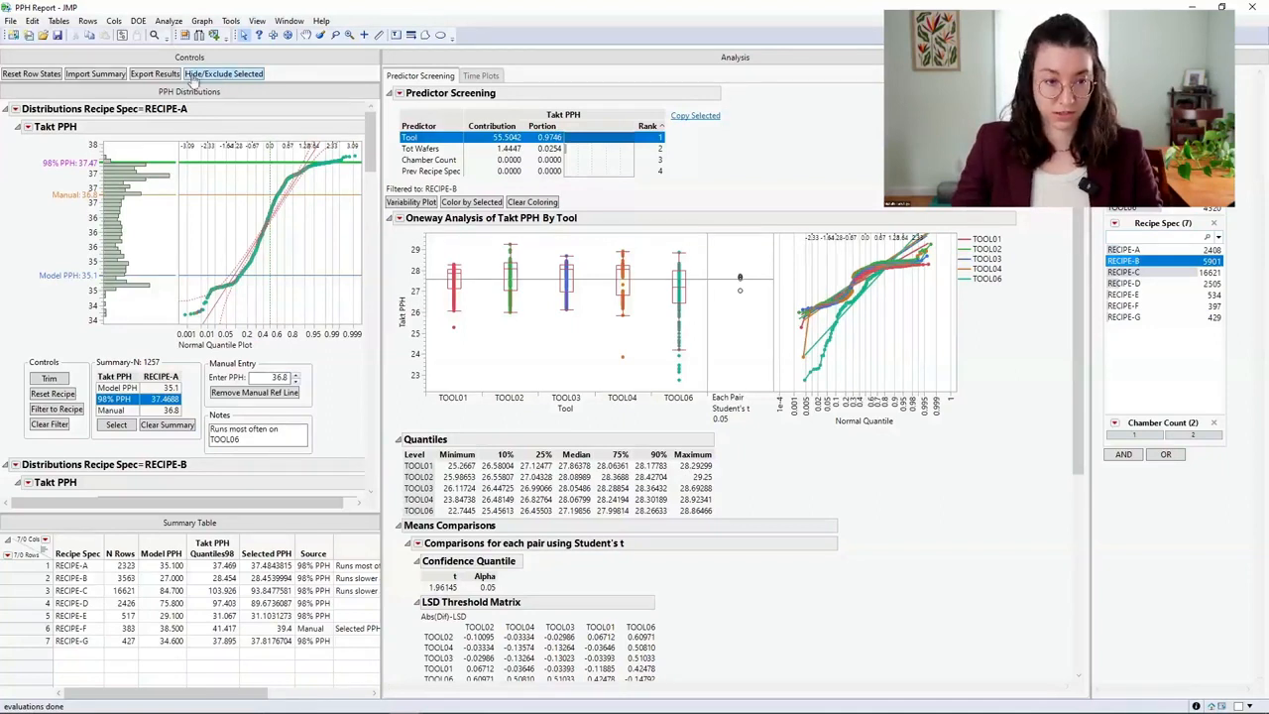
- Export the PPH results to a PowerPoint presentation and look through the summary table and recipe slides
{"action": "left_click", "coordinate": [157, 76]}
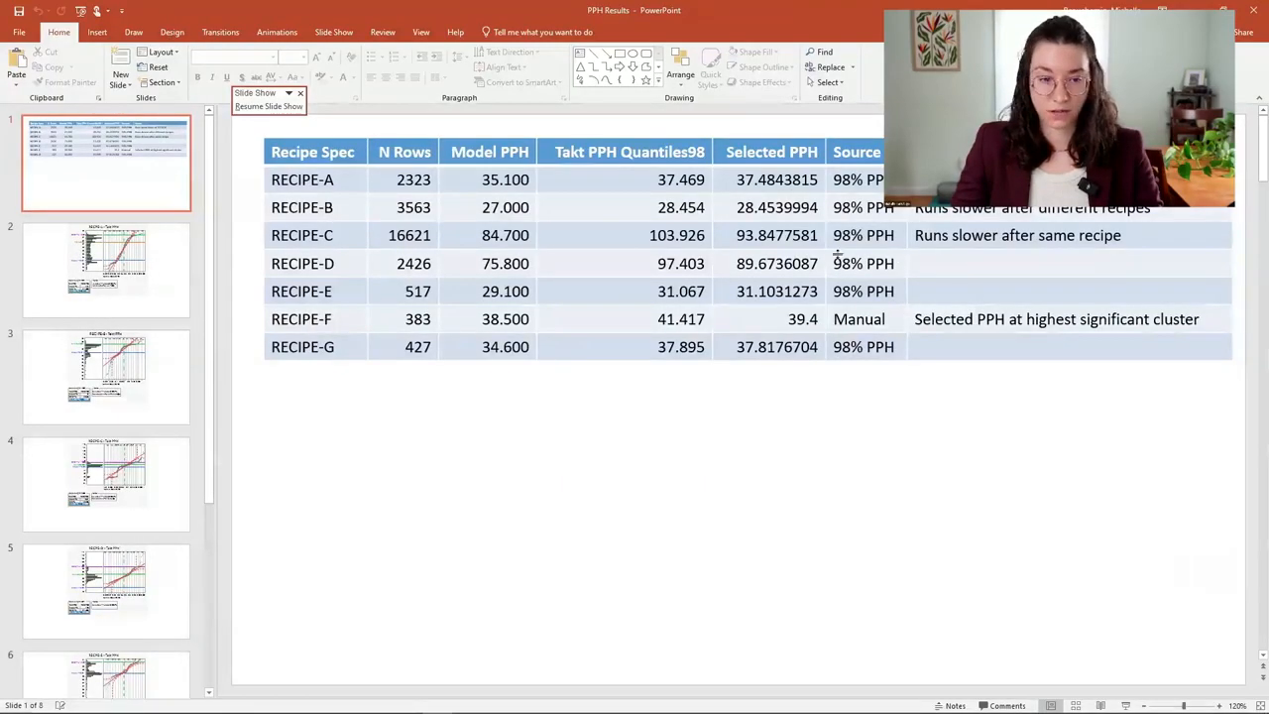
{"action": "scroll", "coordinate": [708, 377], "scroll_direction": "down", "scroll_amount": 4}
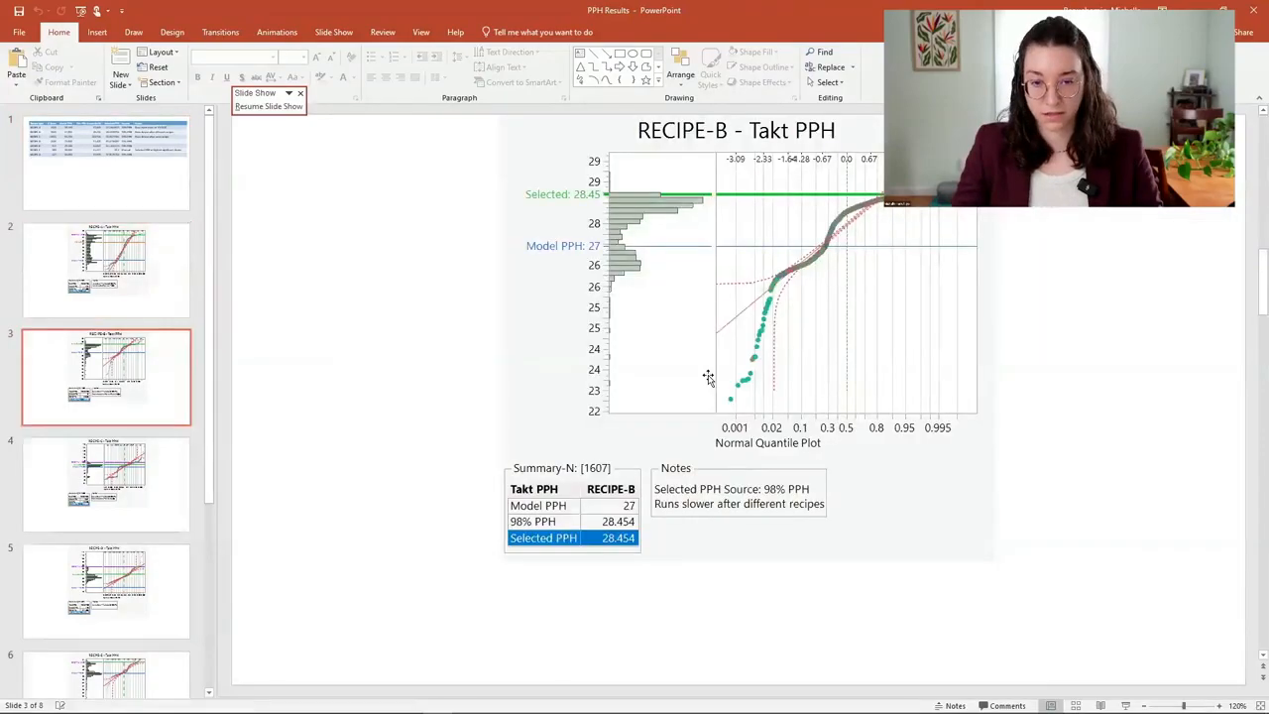
{"action": "scroll", "coordinate": [708, 378], "scroll_direction": "down", "scroll_amount": 1}
{"action": "scroll", "coordinate": [707, 383], "scroll_direction": "up", "scroll_amount": 2}
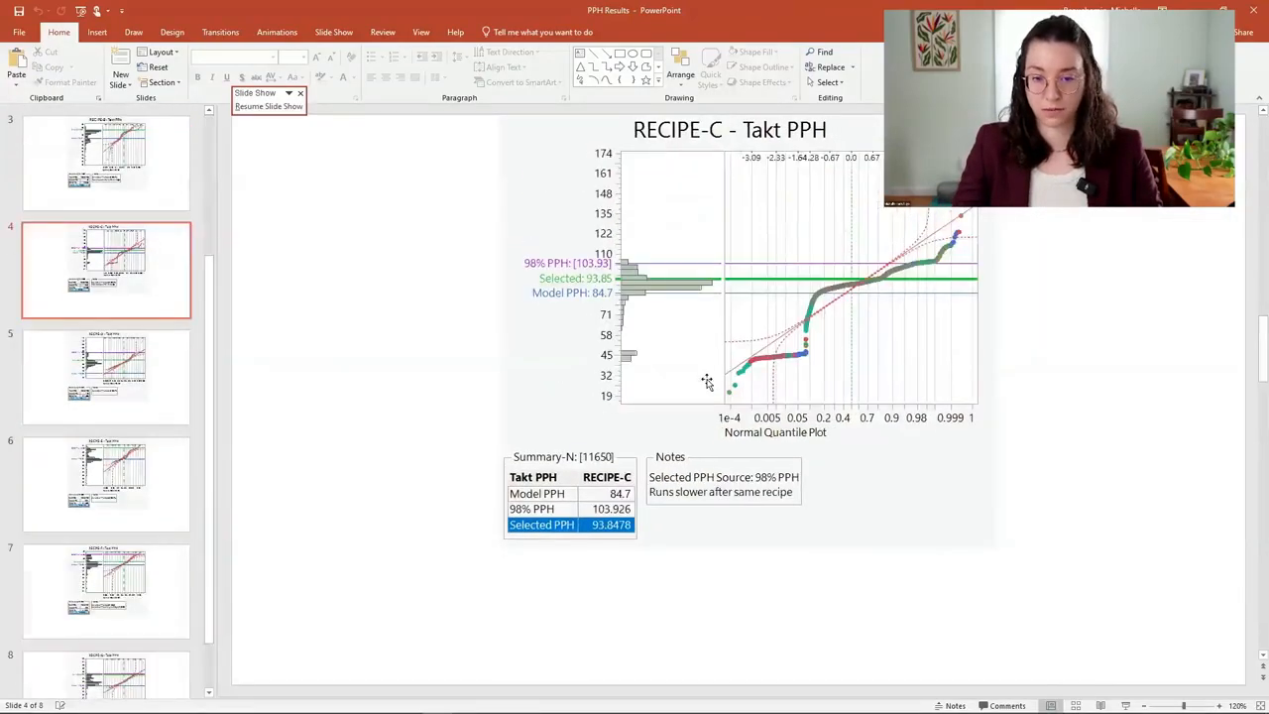
{"action": "scroll", "coordinate": [707, 382], "scroll_direction": "up", "scroll_amount": 3}
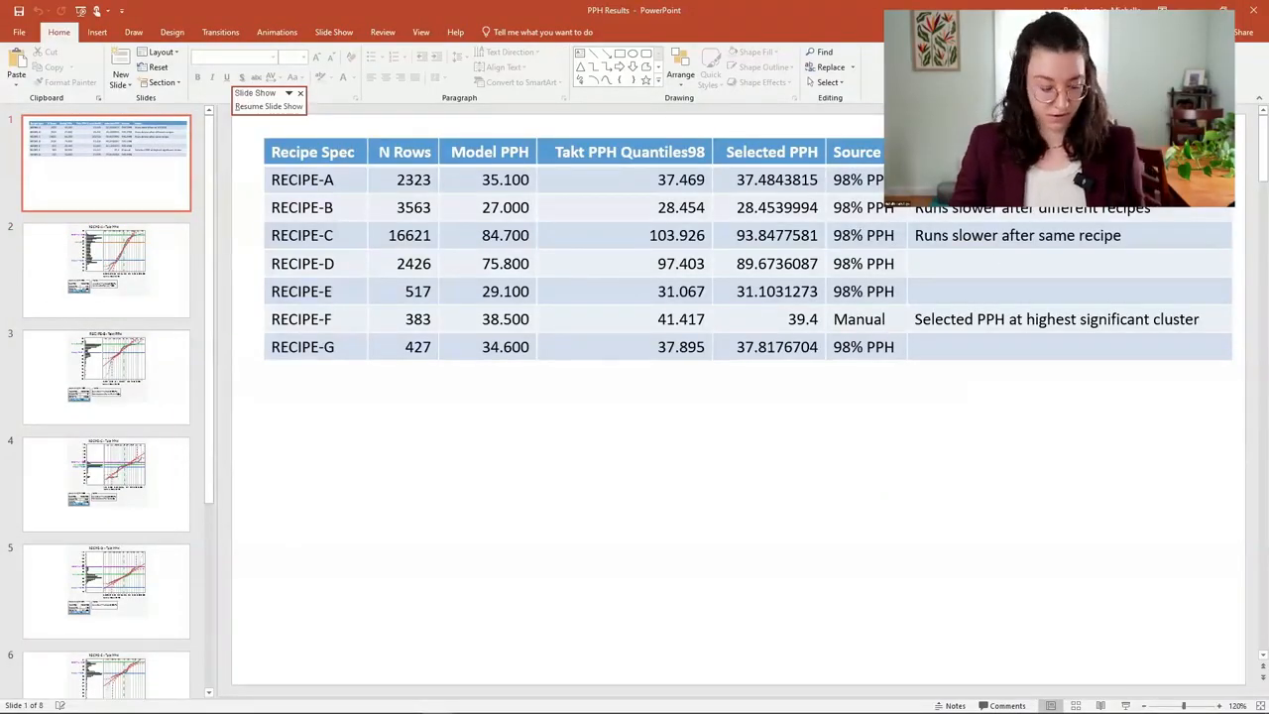
- Switch back to the running PowerPoint slide show with the Demo slide
{"action": "key", "text": "alt+Tab"}
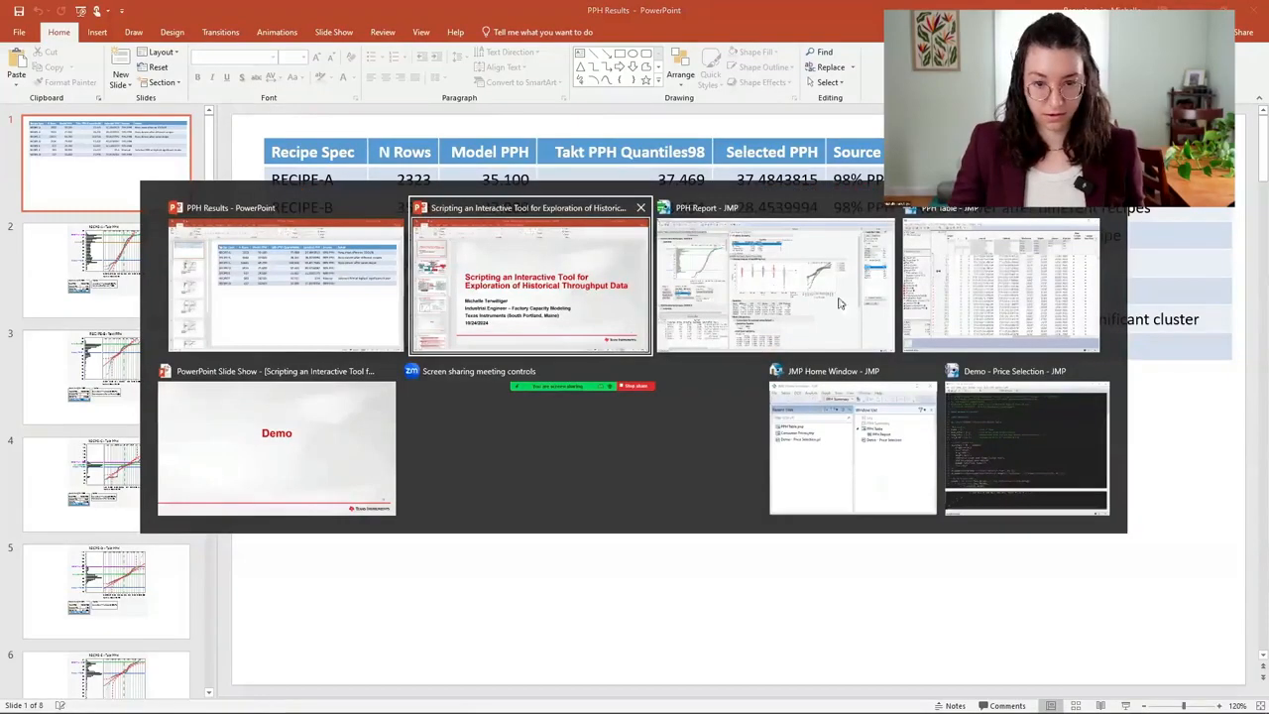
{"action": "left_click", "coordinate": [315, 439]}
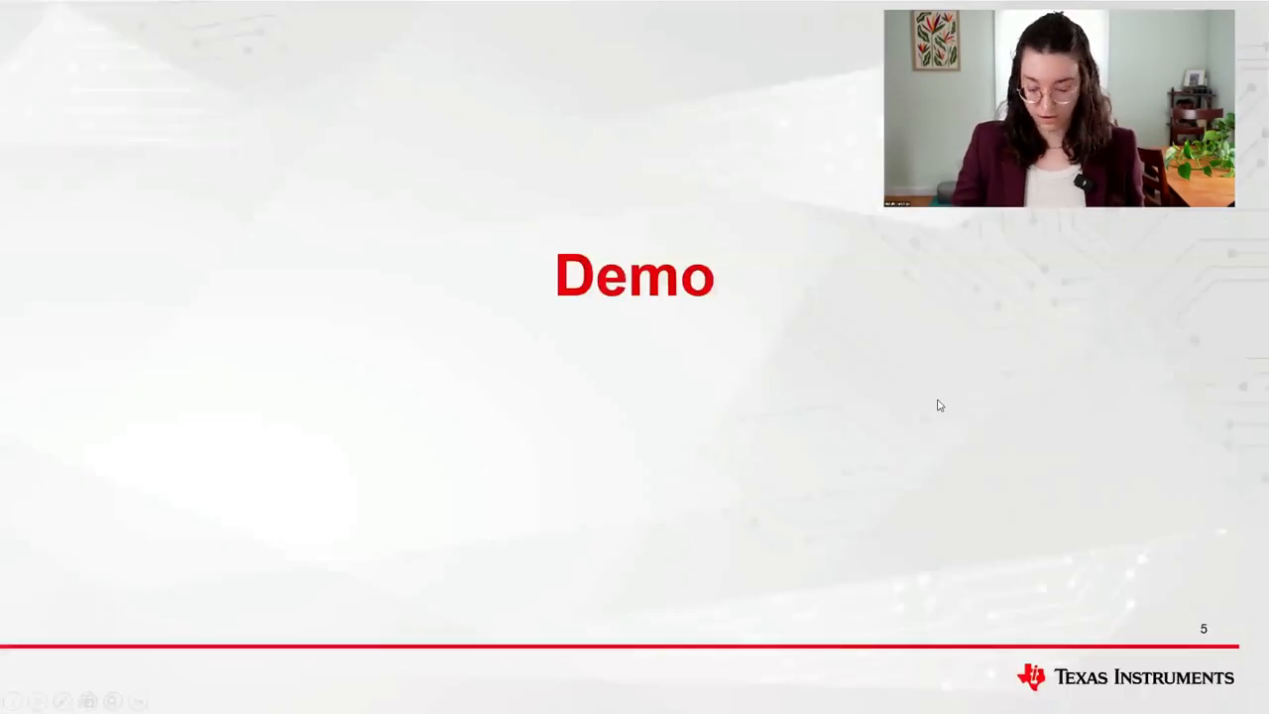